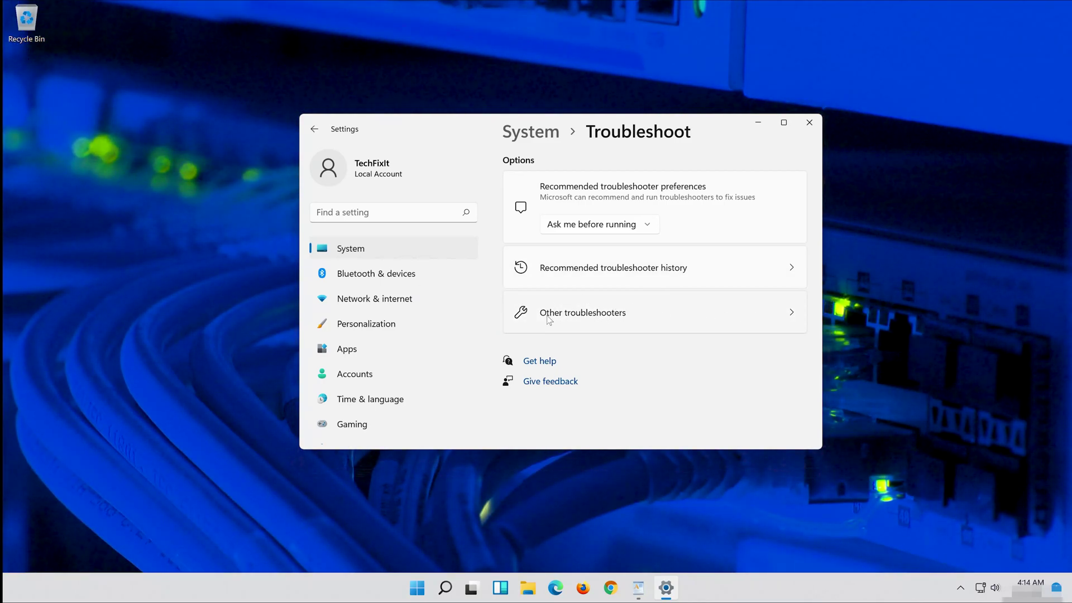
# Run the Windows Update troubleshooter from the other troubleshooters, then close it and Settings.
pyautogui.click(621, 327)
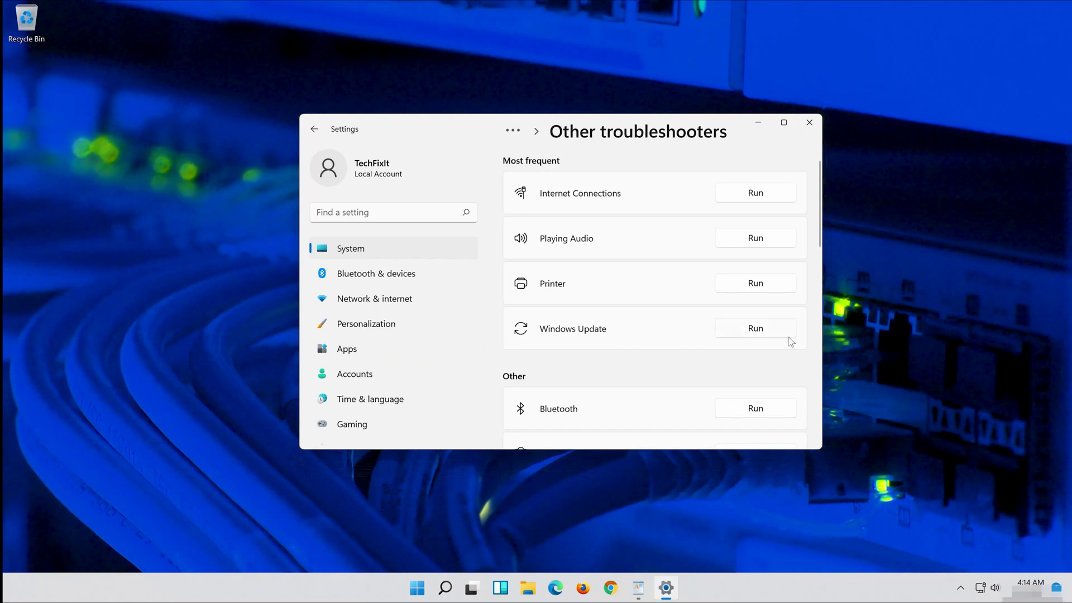
pyautogui.click(756, 329)
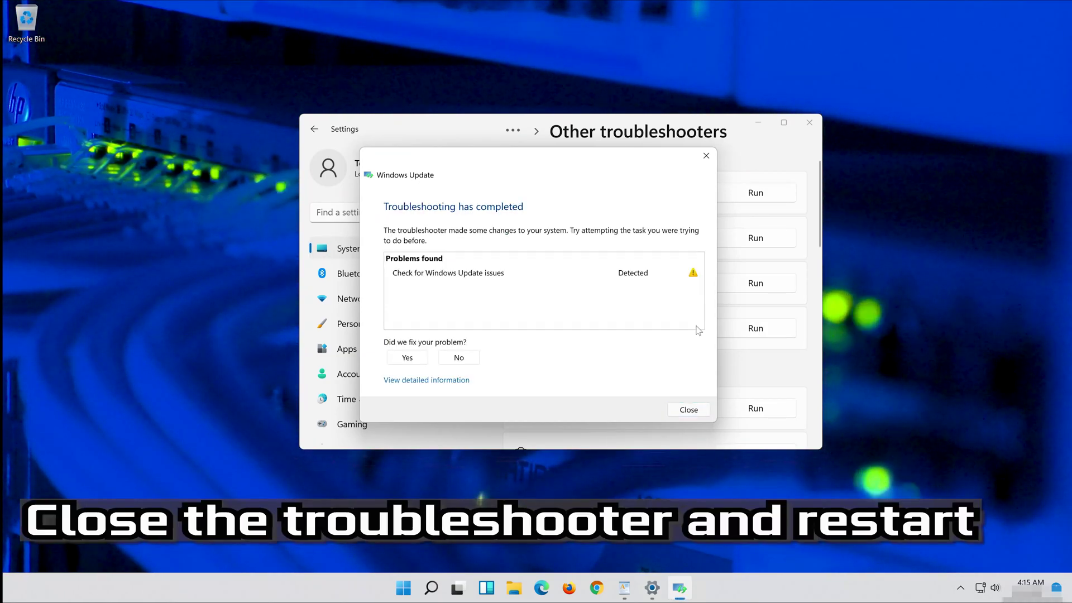
pyautogui.click(689, 410)
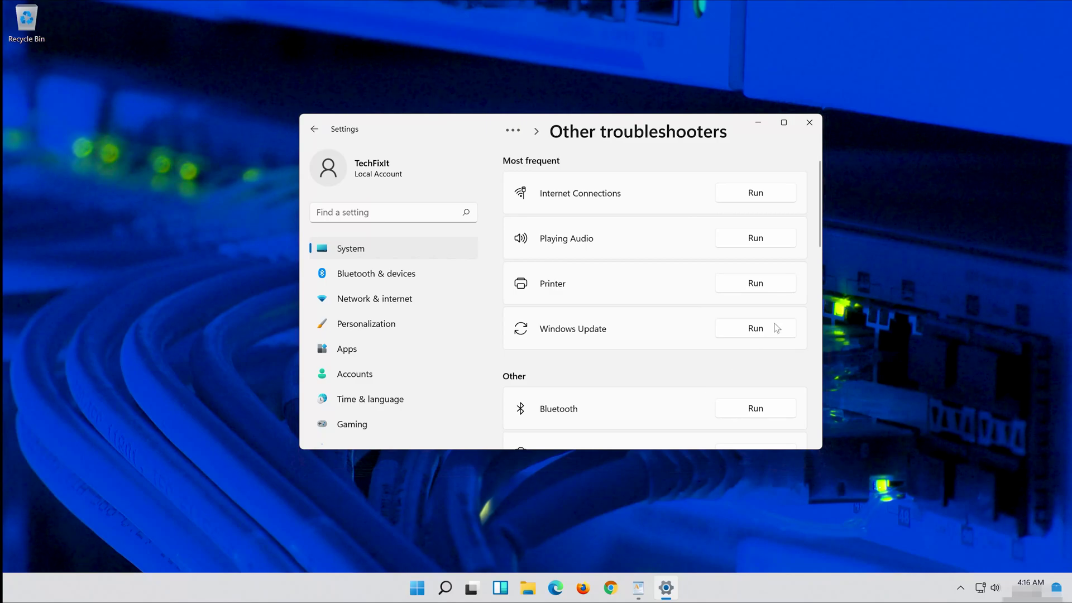
pyautogui.click(809, 123)
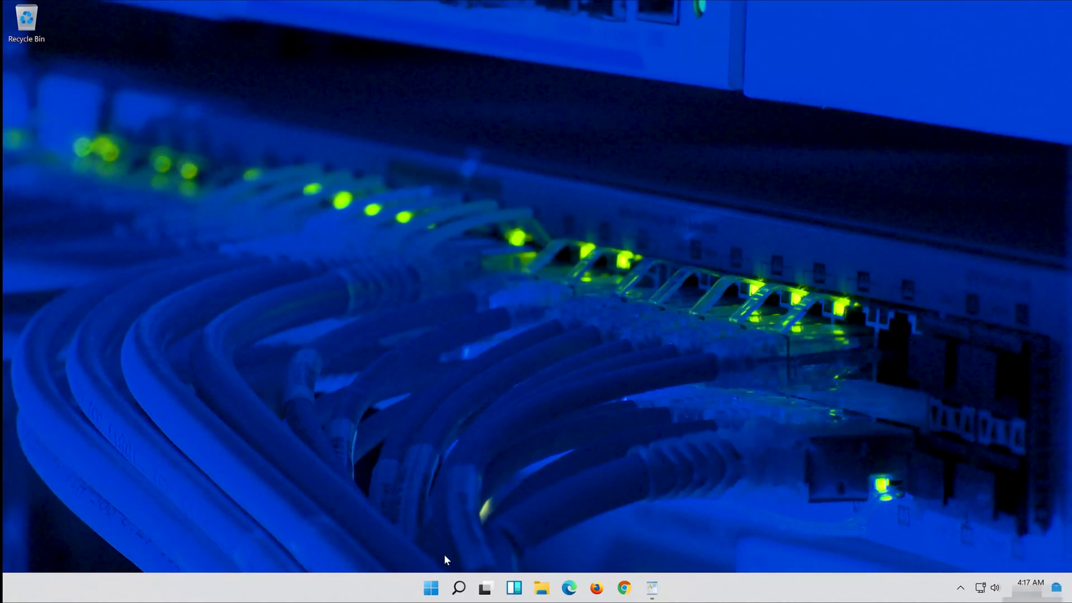
# Search for notepad and open a blank Notepad document.
pyautogui.click(430, 591)
pyautogui.write('notepad')
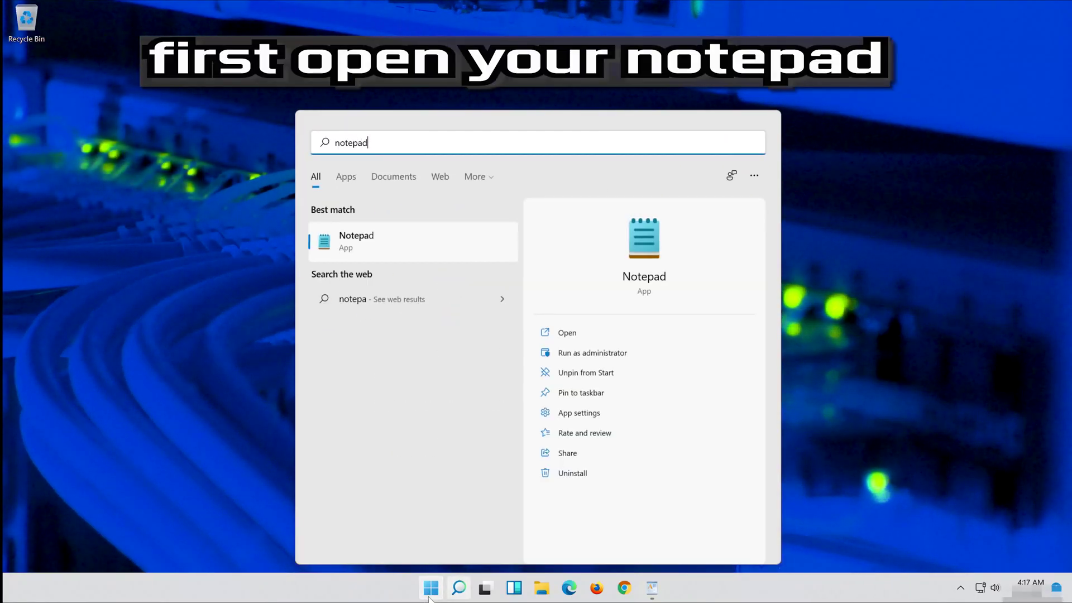
pyautogui.click(424, 237)
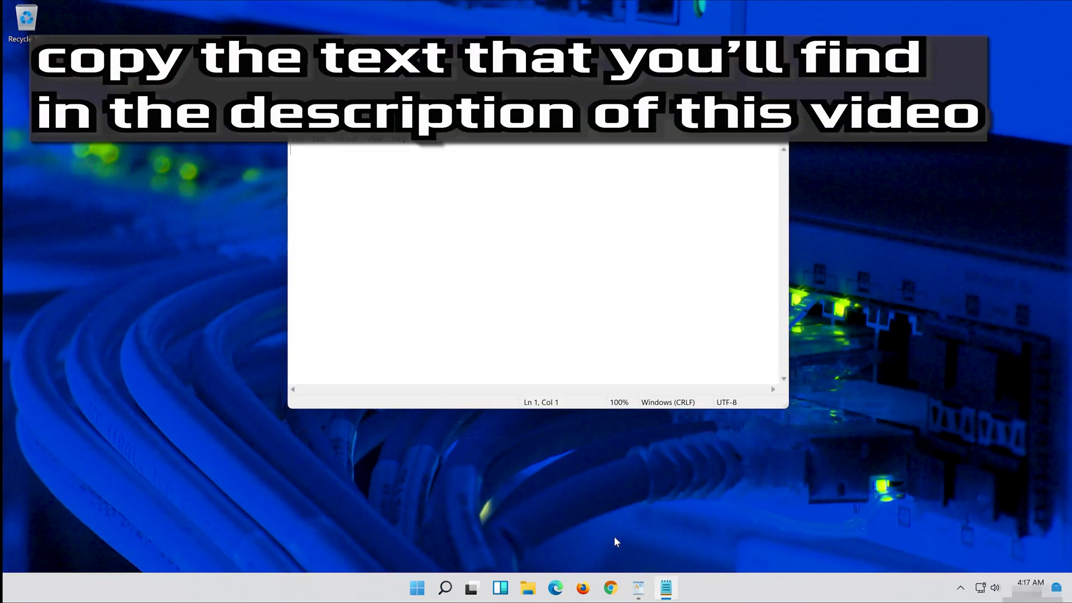
# Switch to the open WordPad document and copy all its repair commands, from "net stop bits" through "net start cryptsvc".
pyautogui.click(638, 587)
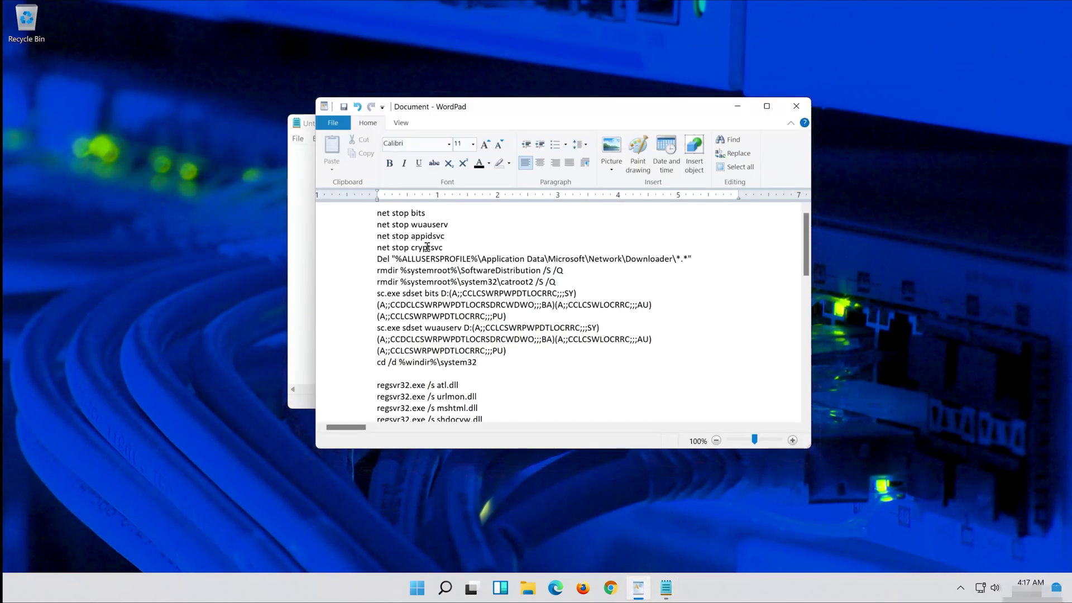
pyautogui.moveTo(378, 212); pyautogui.dragTo(490, 282)
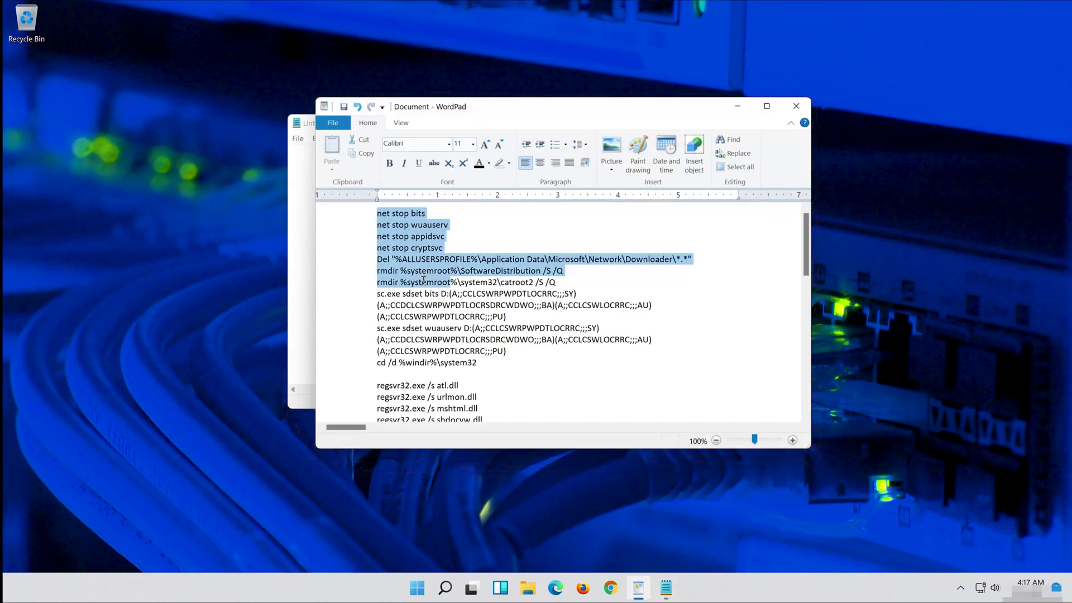
pyautogui.scroll(-12, 423, 280)
pyautogui.keyDown('shift'); pyautogui.click(462, 401); pyautogui.keyUp('shift')
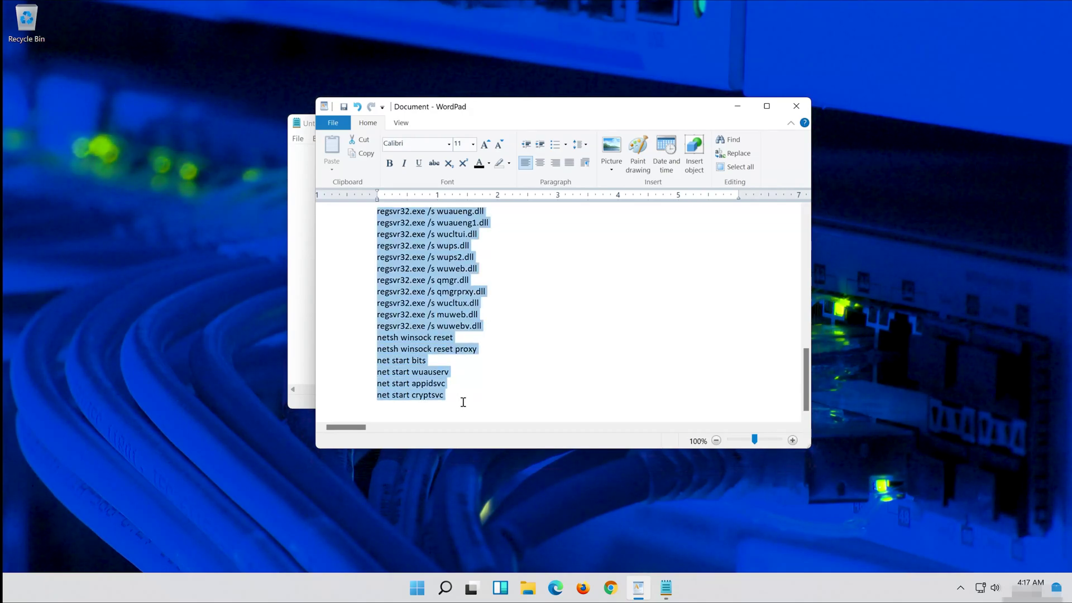
pyautogui.rightClick(410, 353)
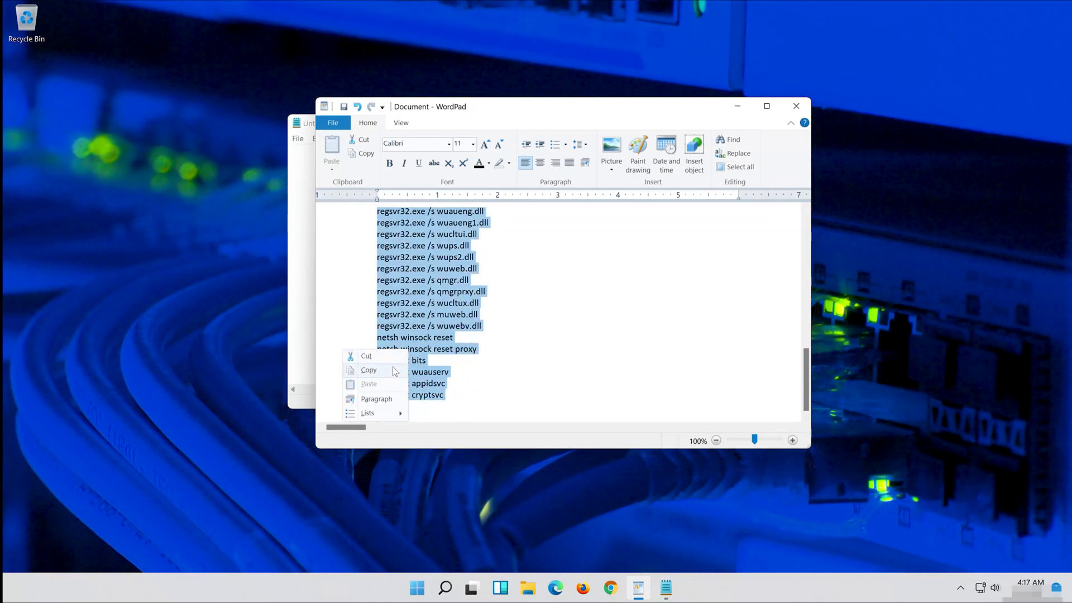
pyautogui.click(394, 368)
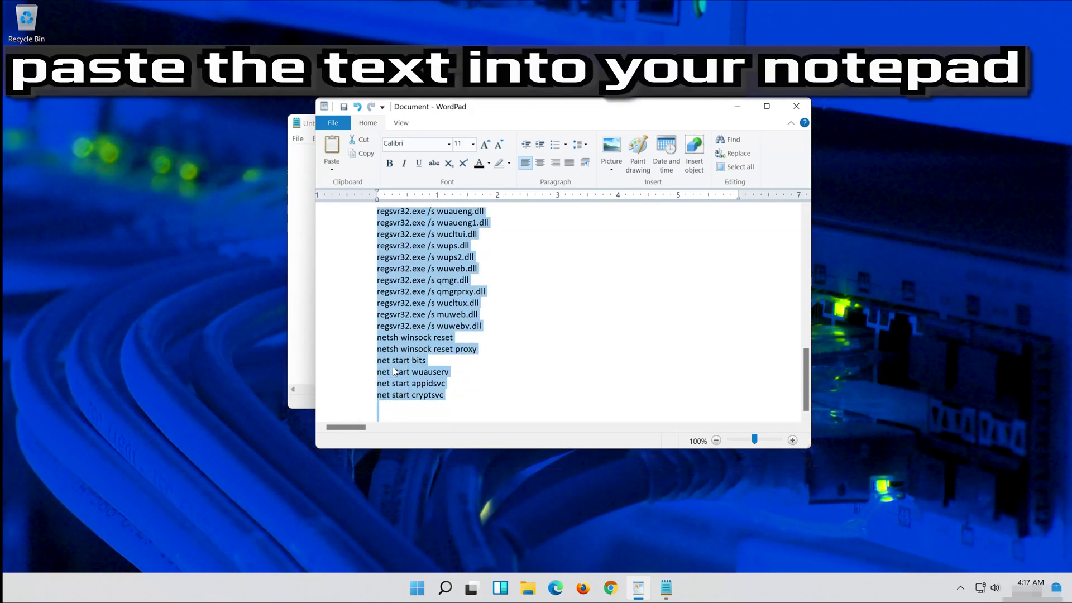
# Minimize WordPad and paste the copied commands into the empty Notepad document.
pyautogui.click(737, 106)
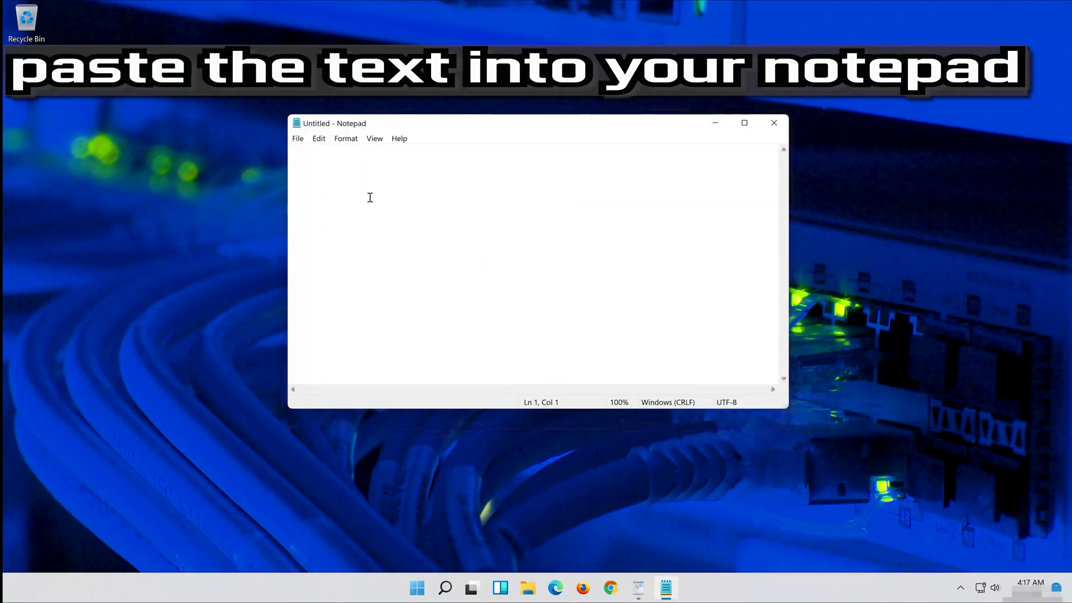
pyautogui.rightClick(329, 164)
pyautogui.click(246, 211)
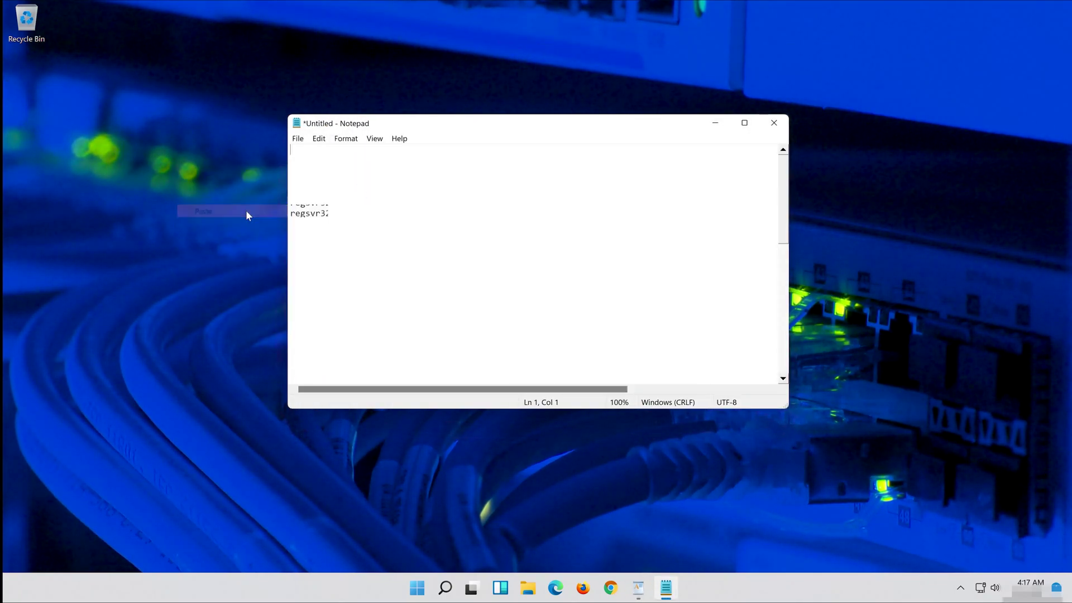
pyautogui.scroll(4, 605, 241)
pyautogui.scroll(7, 605, 244)
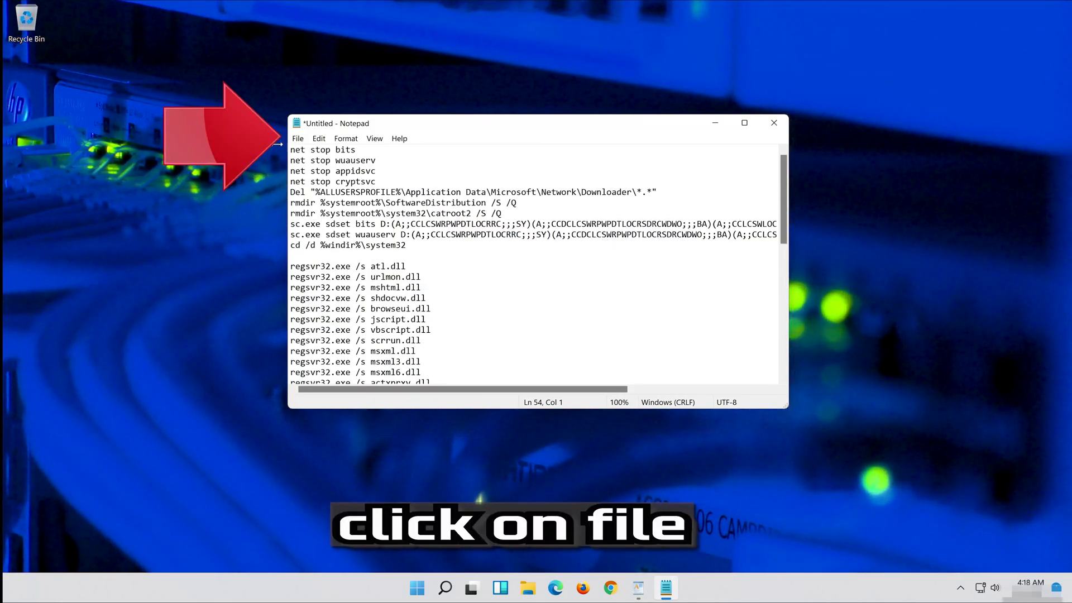
# Start saving the Notepad document under a new name, with Desktop as the location and All Files as the file type.
pyautogui.click(296, 139)
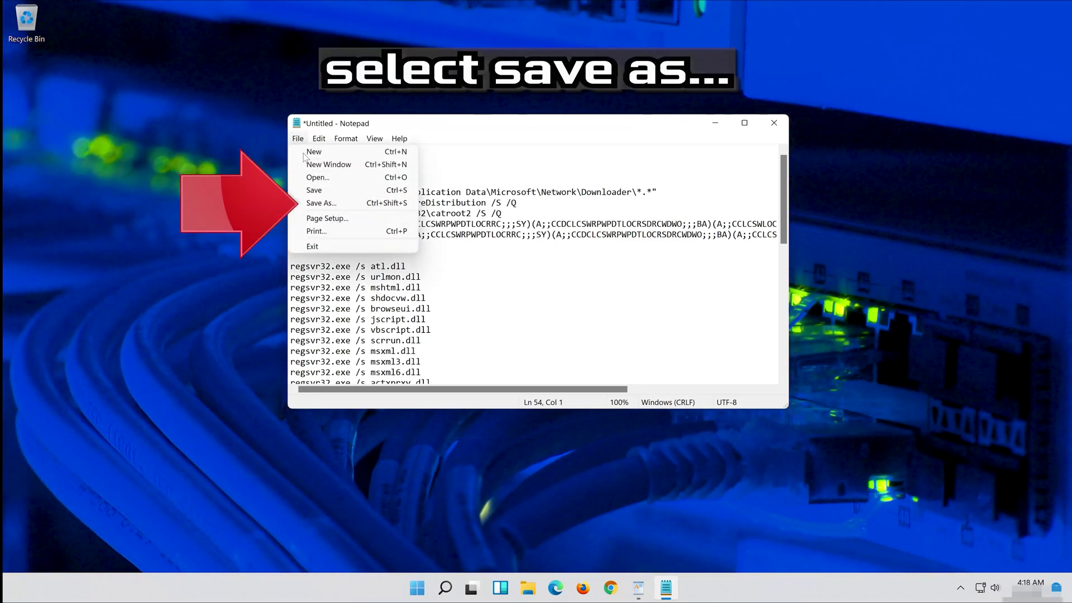
pyautogui.click(344, 209)
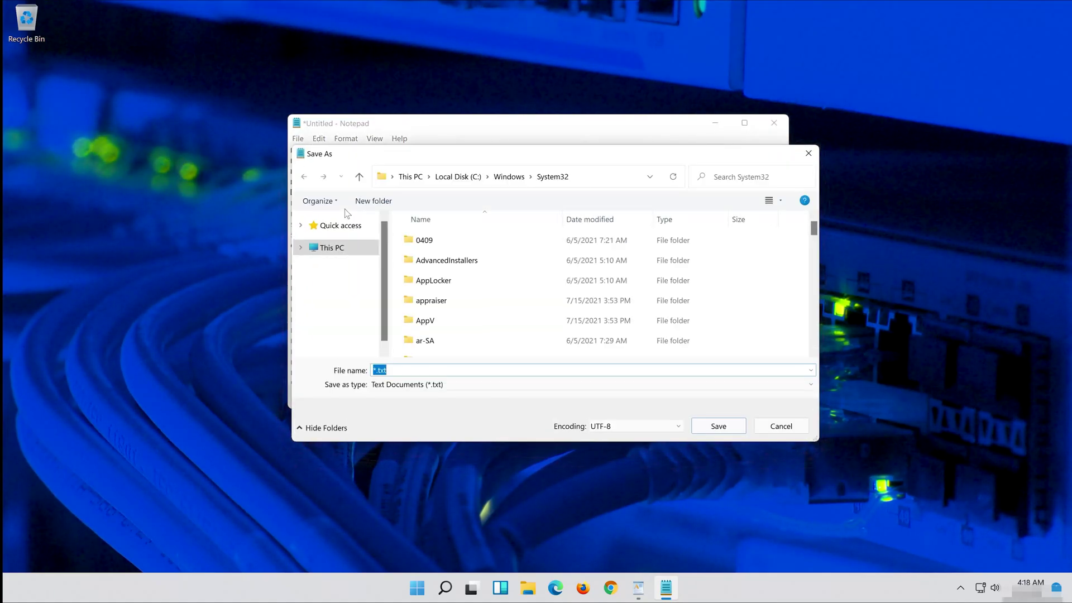
pyautogui.click(346, 245)
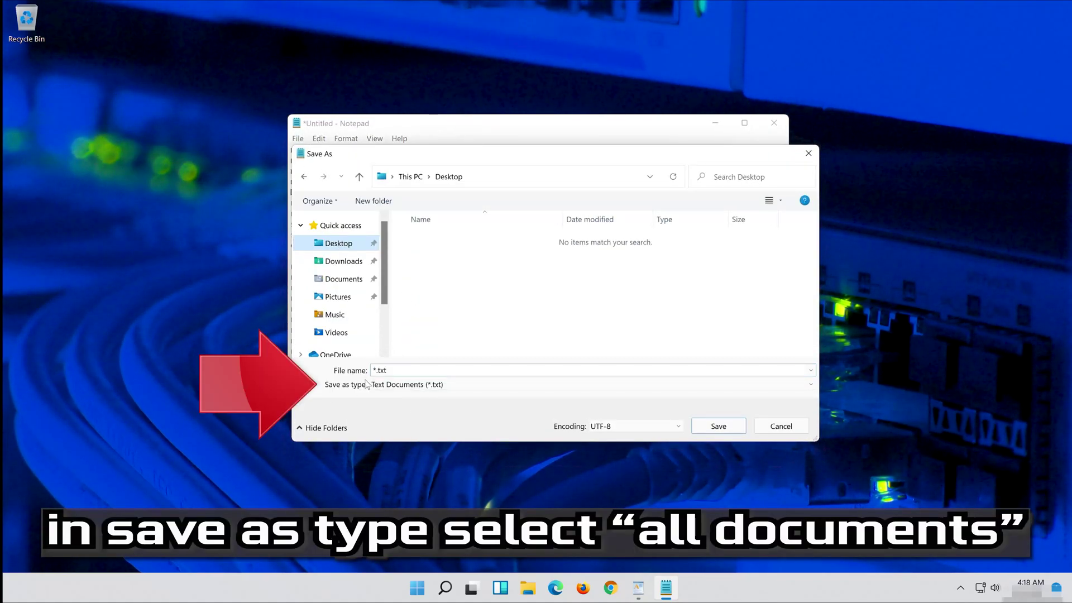
pyautogui.click(414, 386)
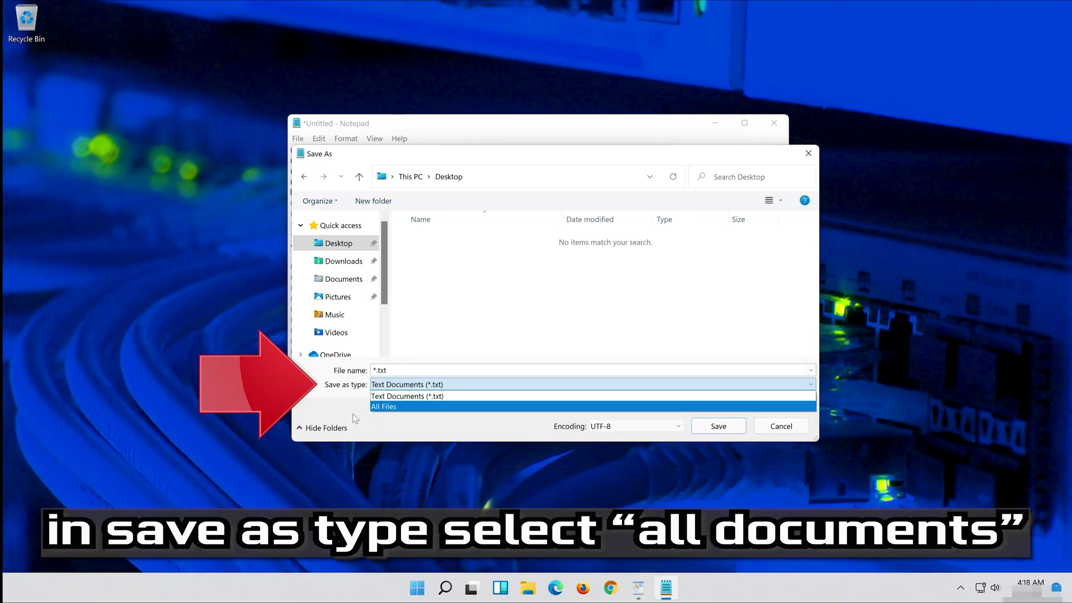
pyautogui.click(388, 407)
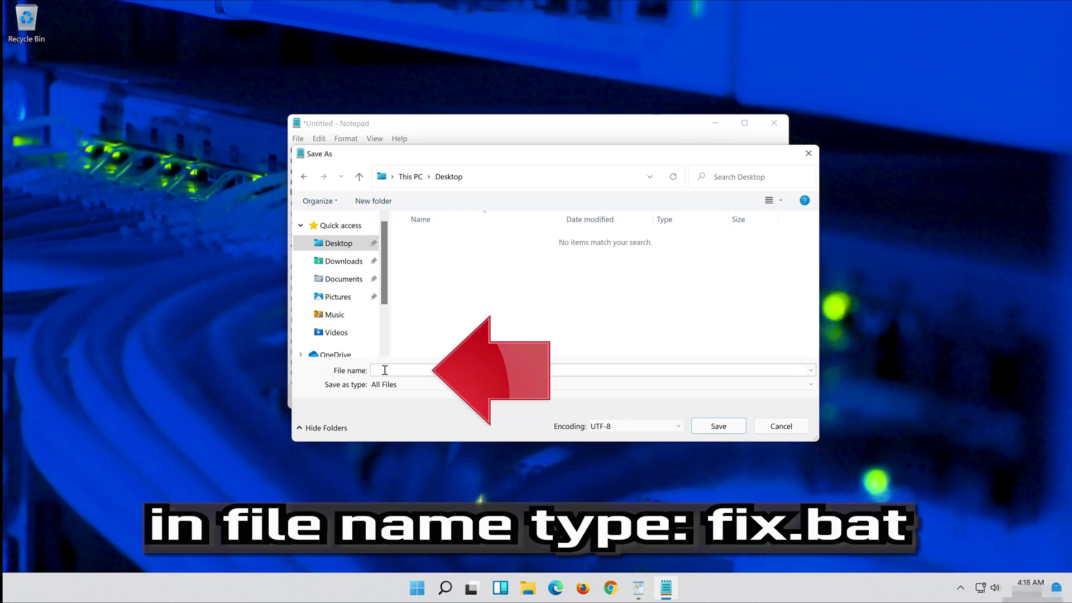
# Name the file fix.bat, save it, and close Notepad.
pyautogui.click(410, 372)
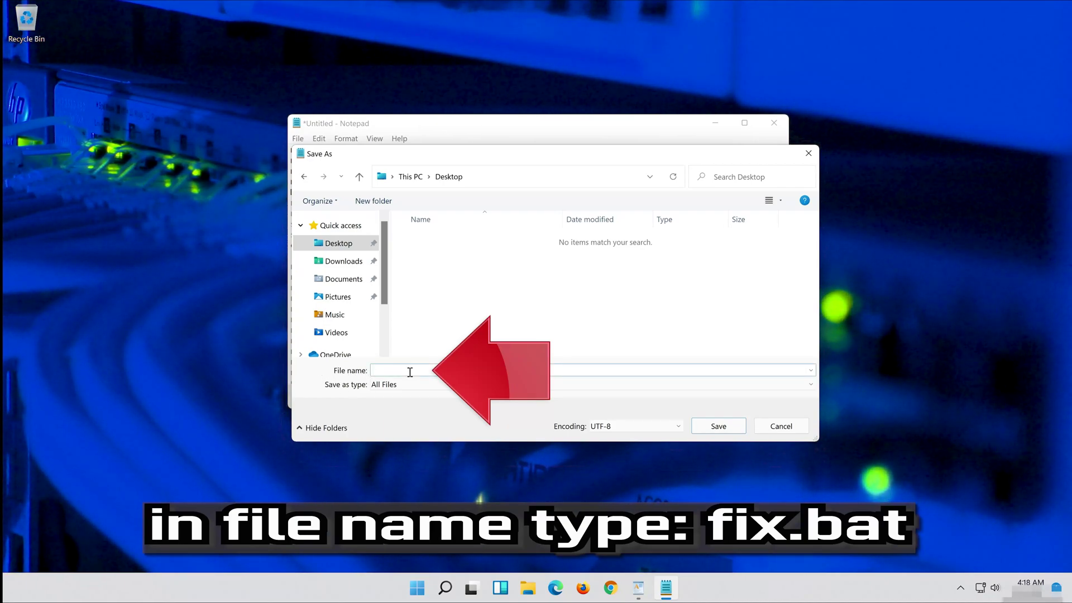
pyautogui.write('fix')
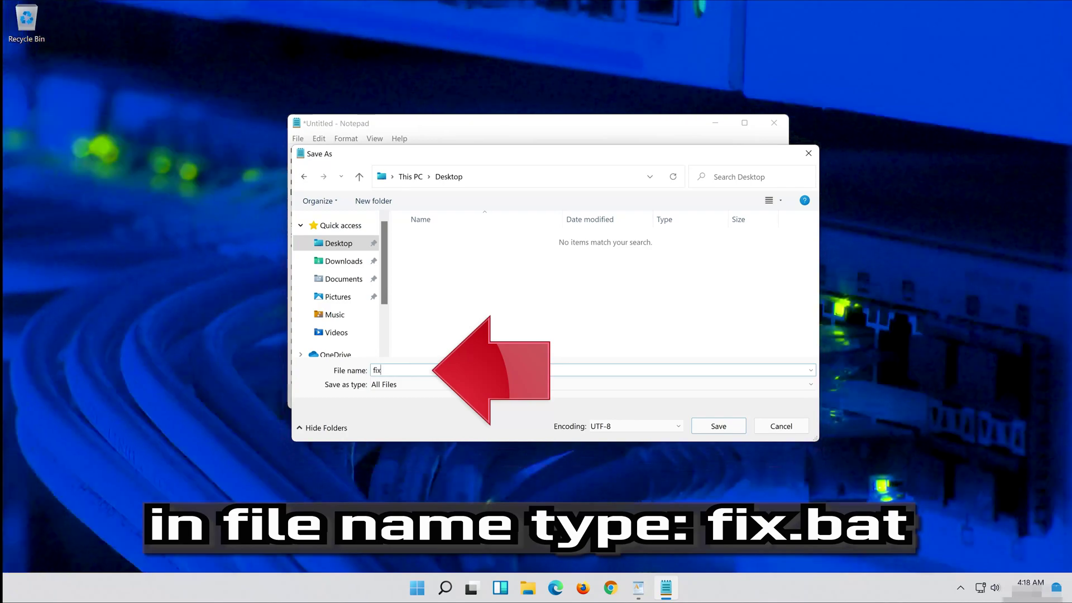
pyautogui.write('.bat')
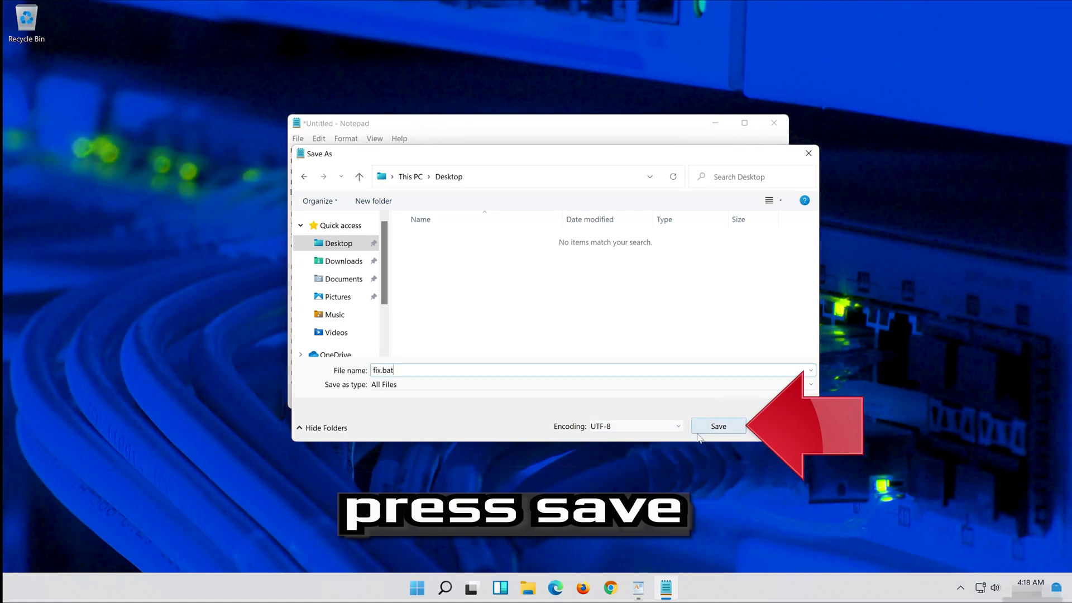
pyautogui.click(720, 426)
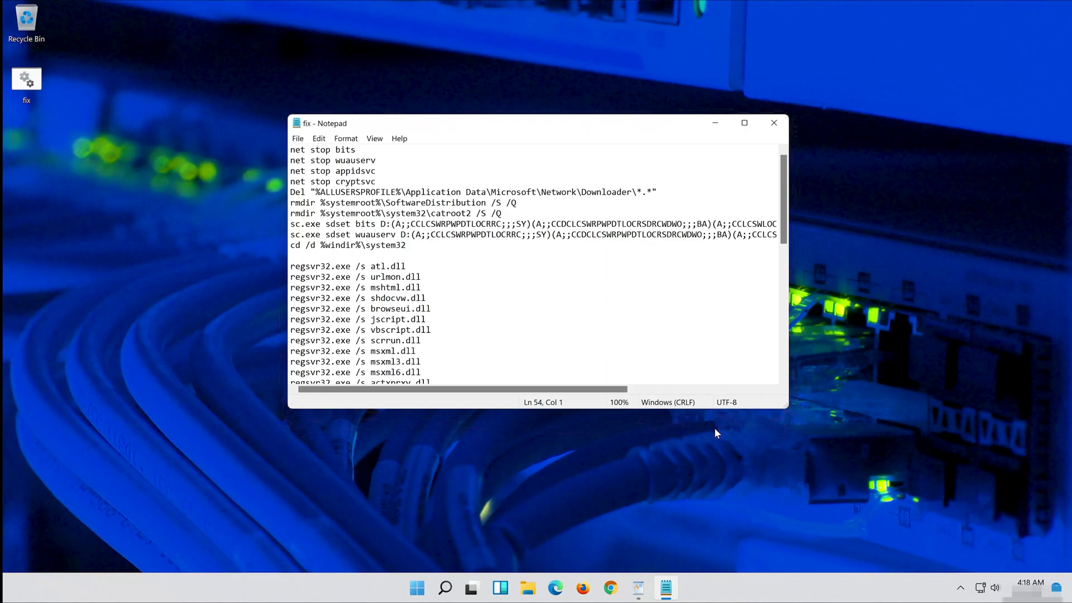
pyautogui.click(774, 122)
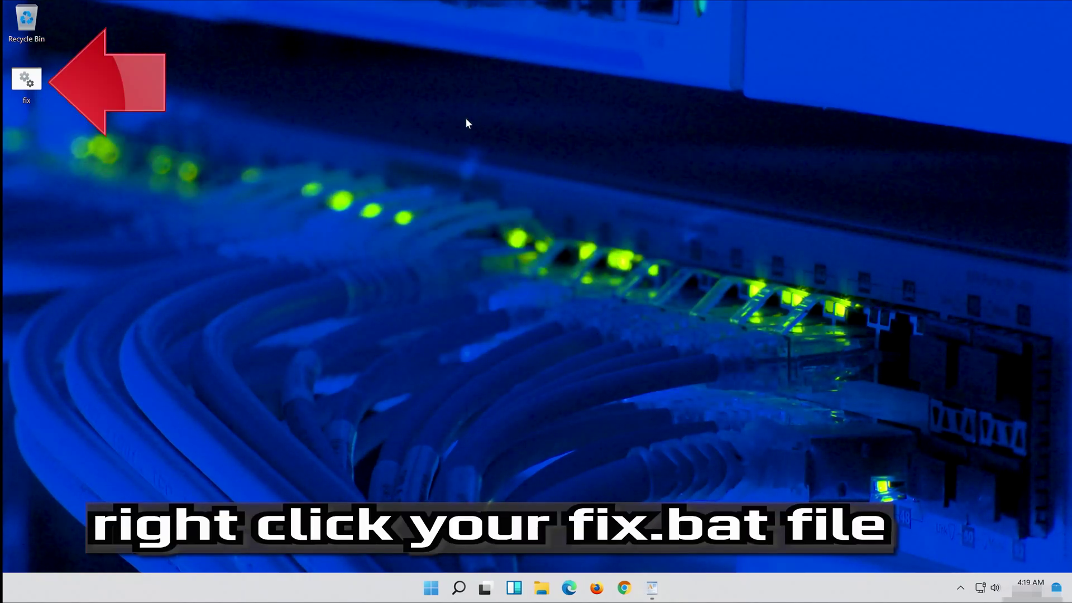
# Run the fix batch file on the desktop as administrator, allow the changes, and answer y to the Downloader folder deletion.
pyautogui.click(23, 78)
pyautogui.rightClick(22, 78)
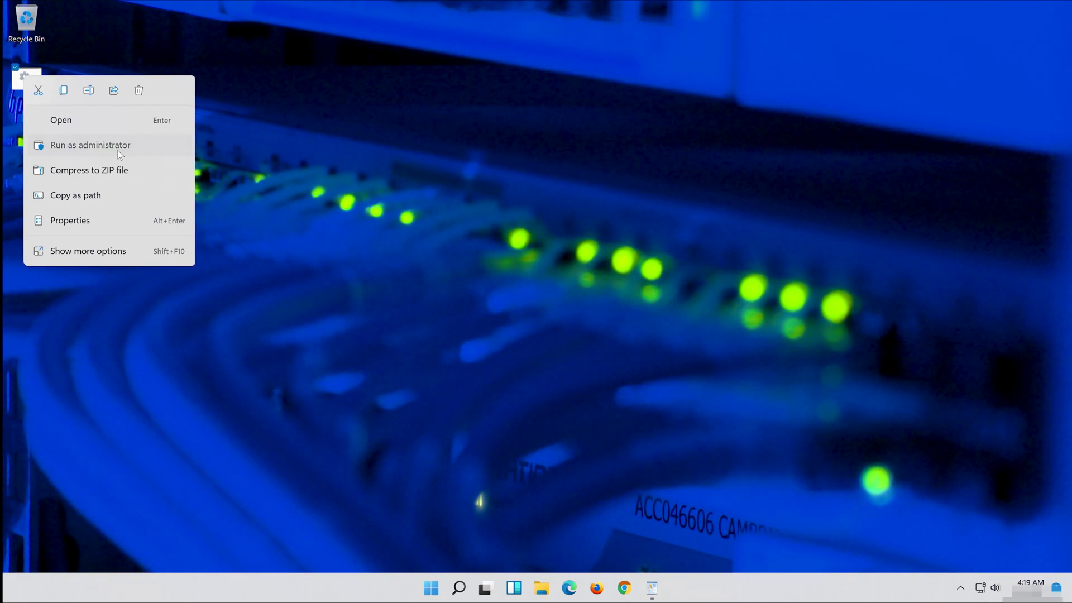
pyautogui.click(120, 154)
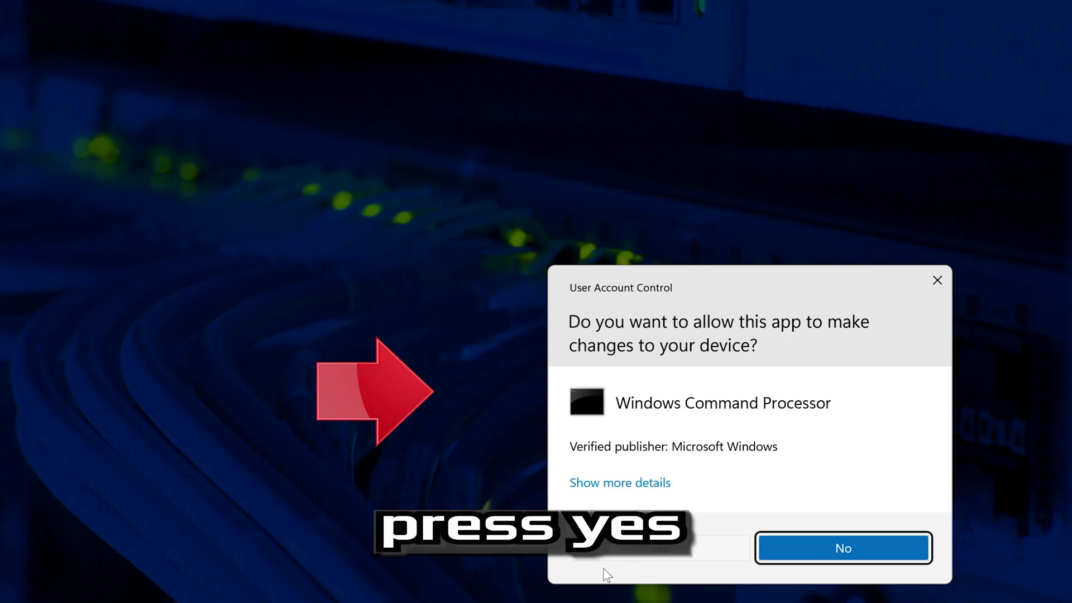
pyautogui.click(661, 548)
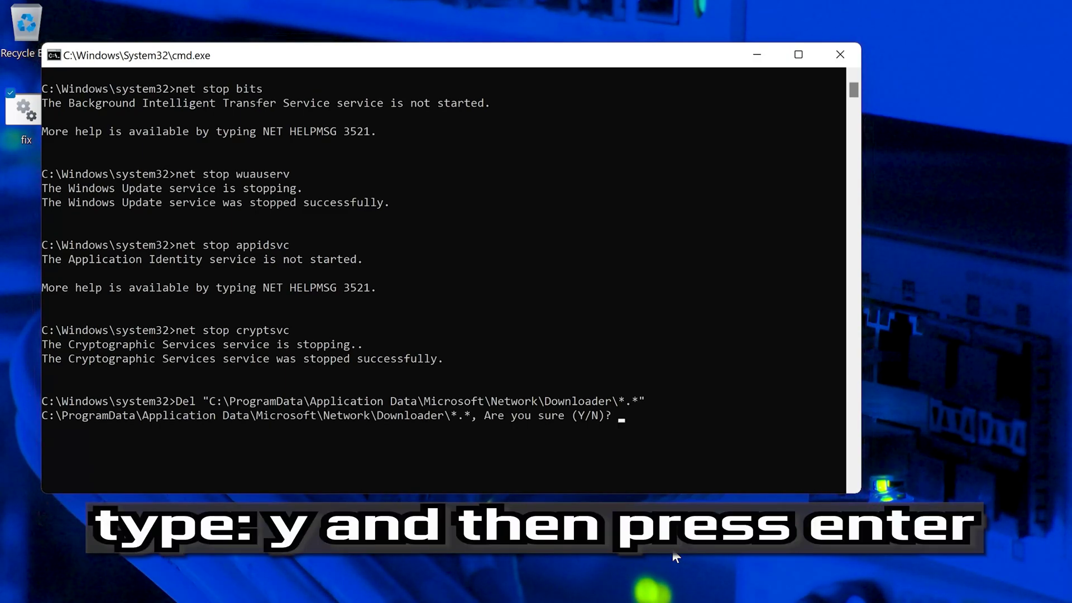
pyautogui.press('Return')
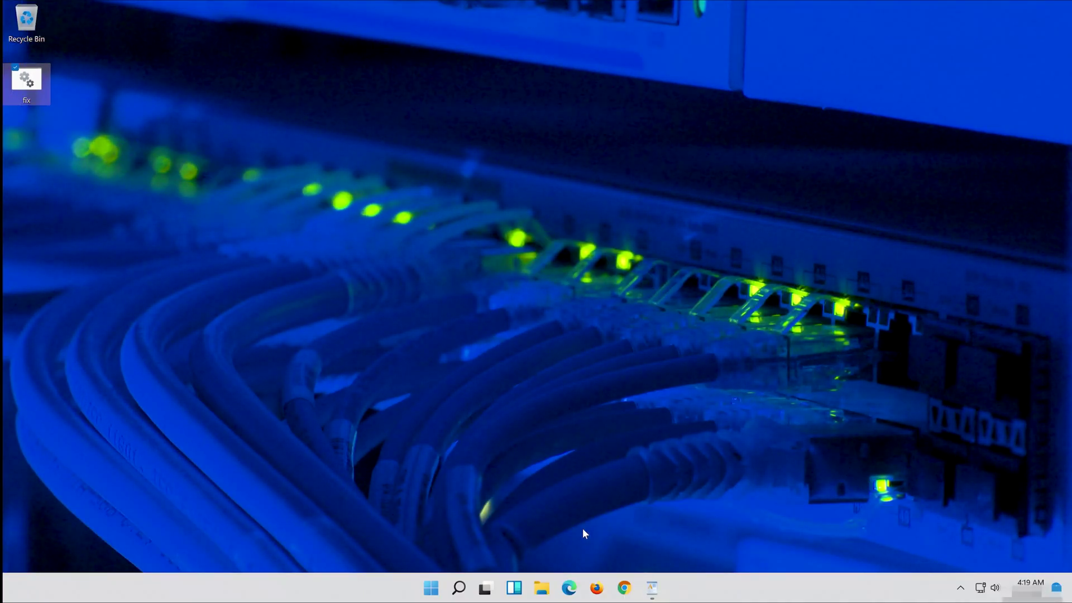
# Restart the computer.
pyautogui.click(430, 588)
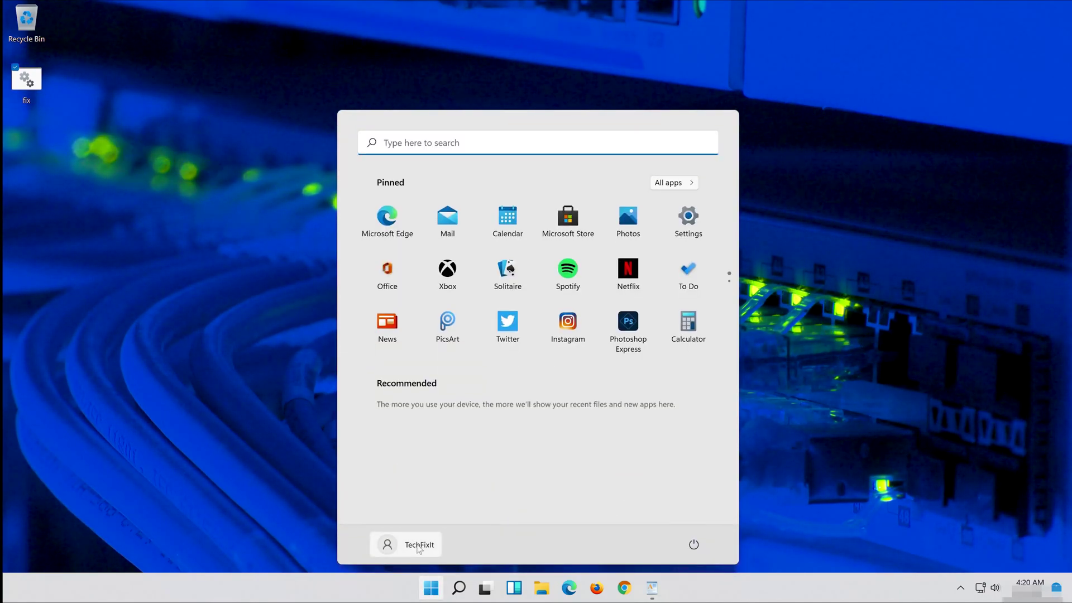
pyautogui.click(693, 545)
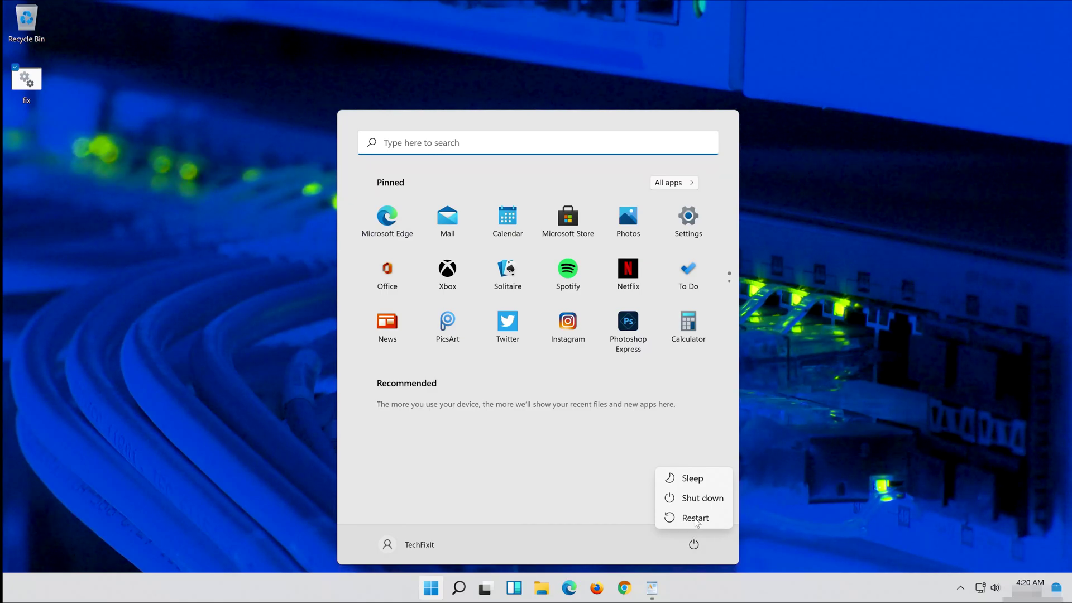
pyautogui.click(695, 518)
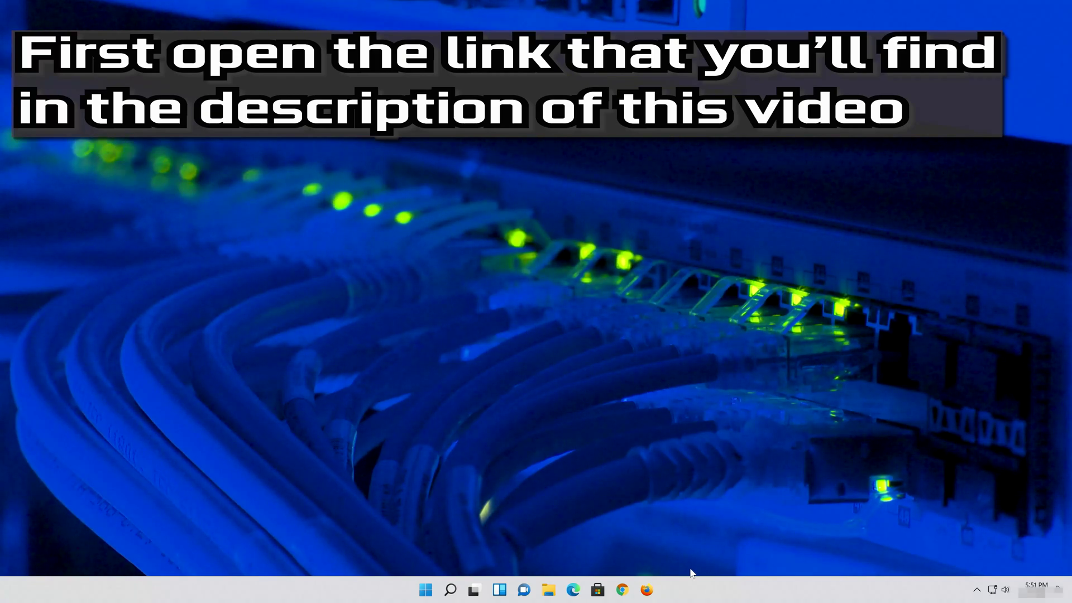
# Open Firefox and load the copied link to Microsoft's Windows 11 download page, showing the installation options.
pyautogui.click(646, 590)
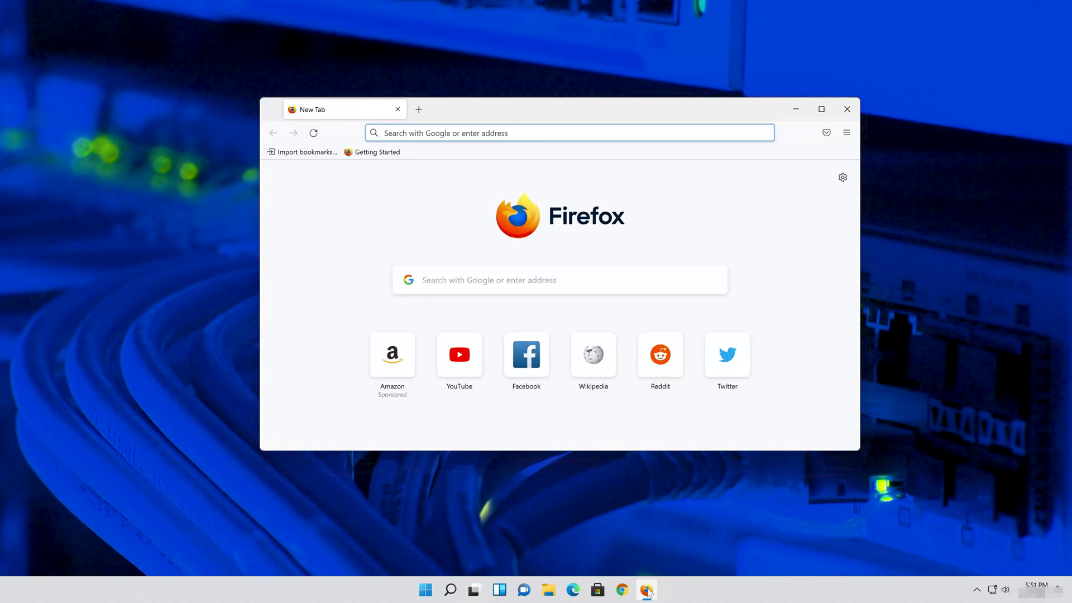
pyautogui.rightClick(520, 131)
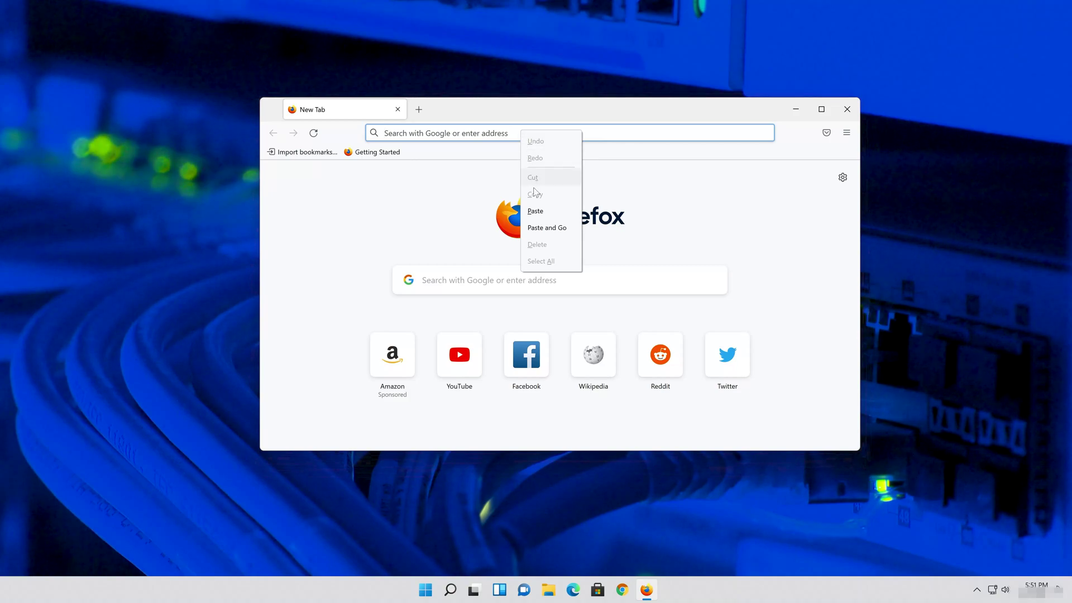
pyautogui.click(545, 228)
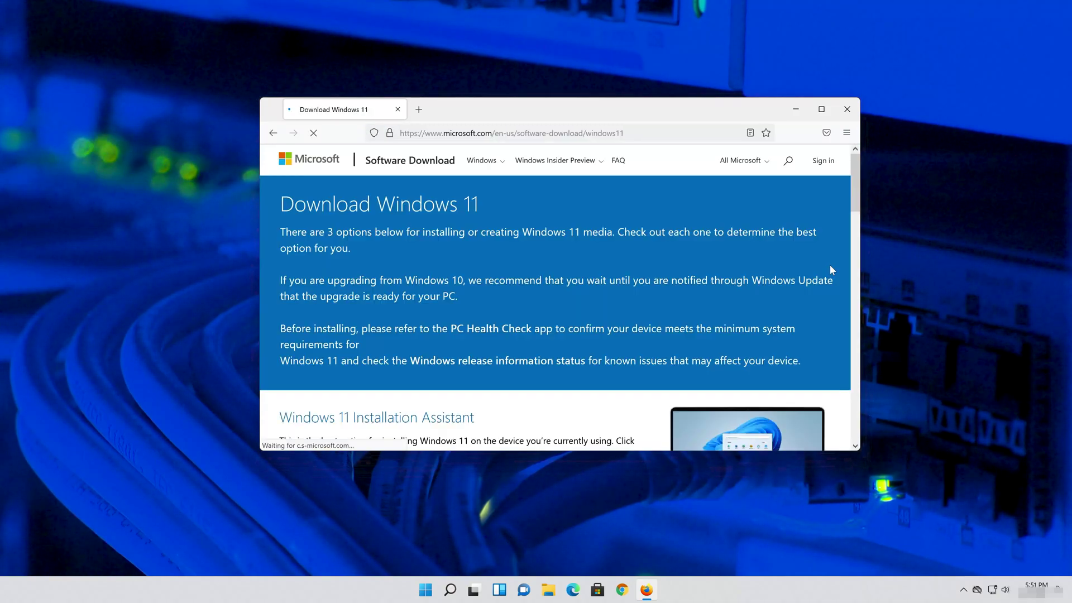
pyautogui.scroll(-10, 815, 277)
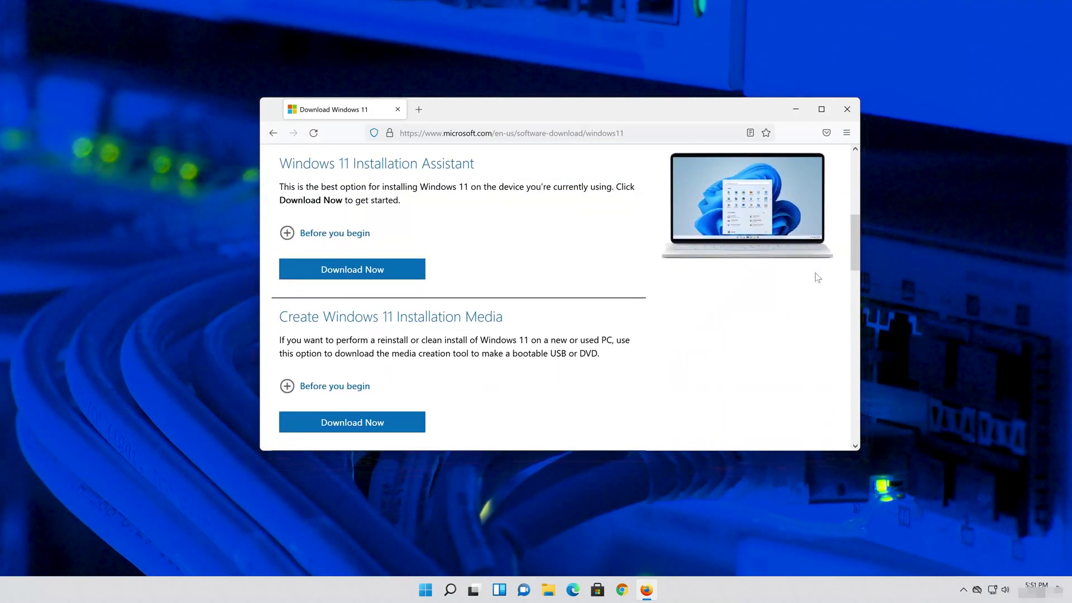
# Download the Windows 11 Installation Media tool, save MediaCreationToolW11.exe, and close the browser.
pyautogui.scroll(2, 815, 277)
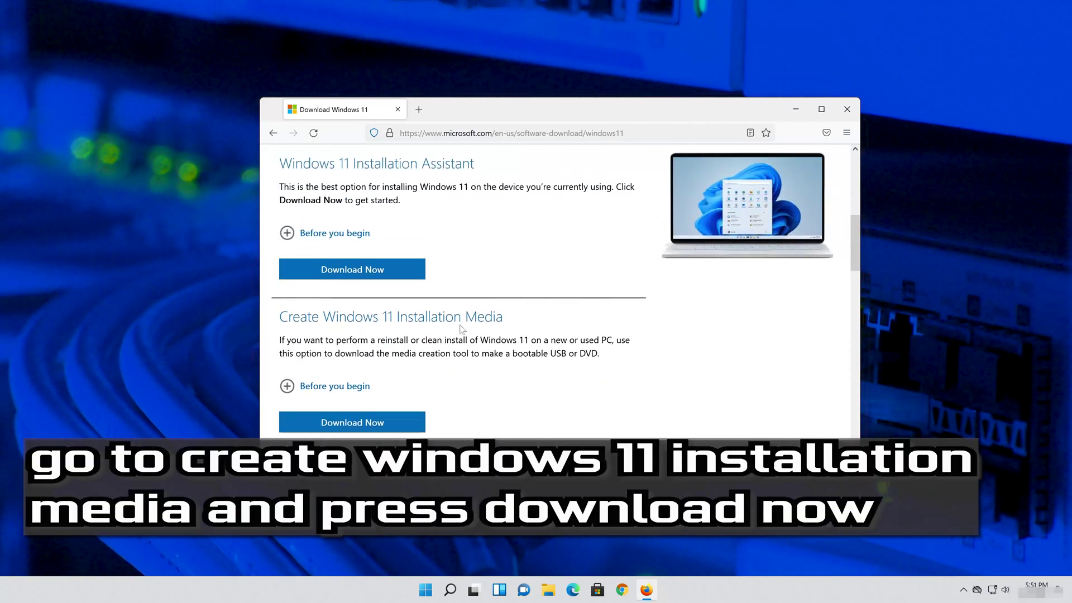
pyautogui.click(369, 430)
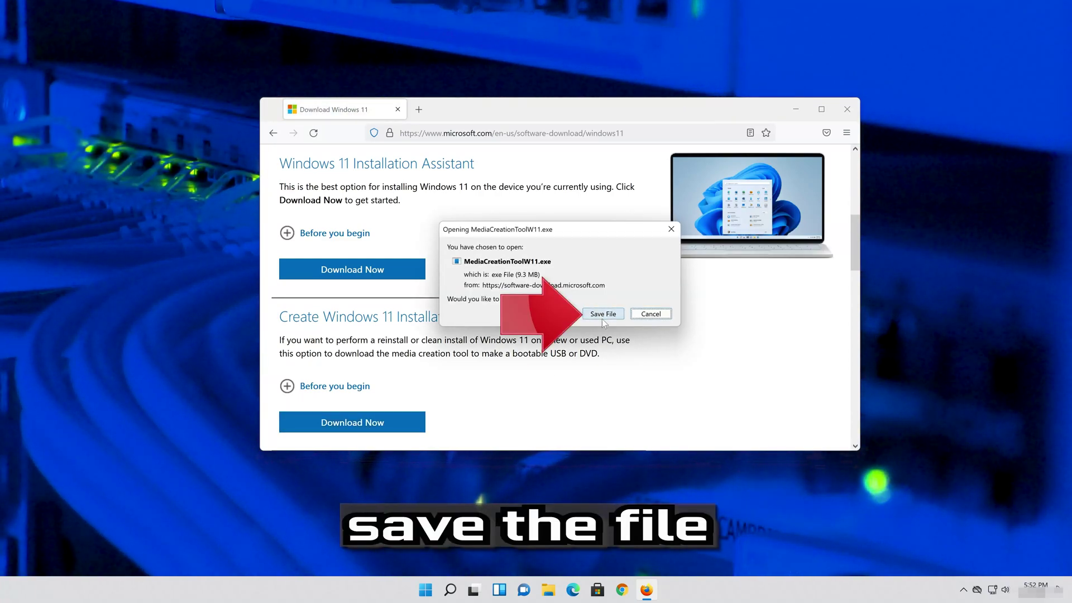
pyautogui.click(602, 321)
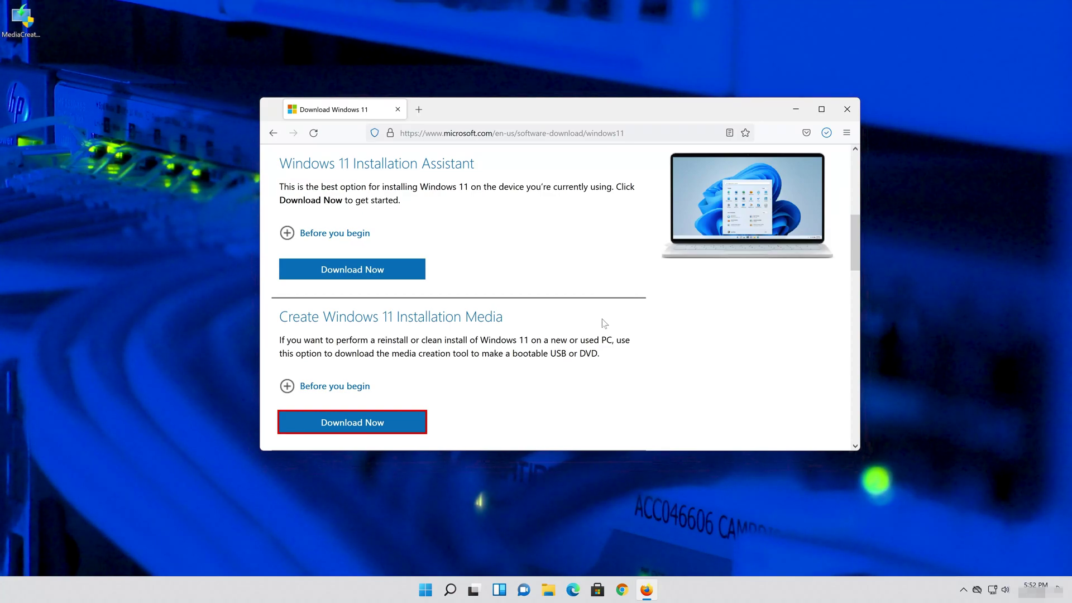
pyautogui.click(847, 109)
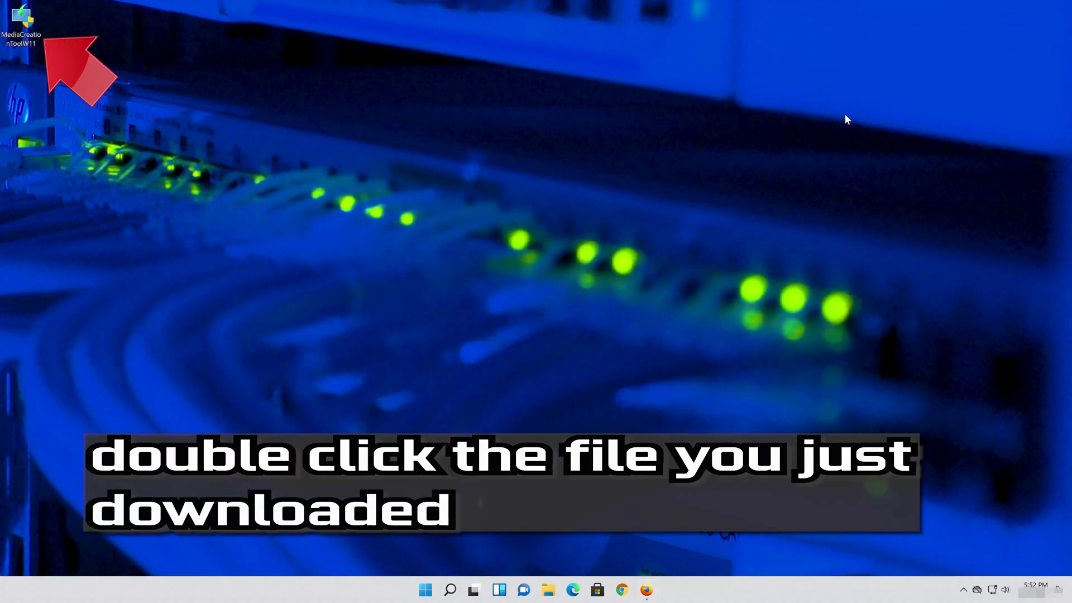
# Run MediaCreationToolW11 from the desktop, allow it to make changes, and accept the license terms.
pyautogui.doubleClick(28, 32)
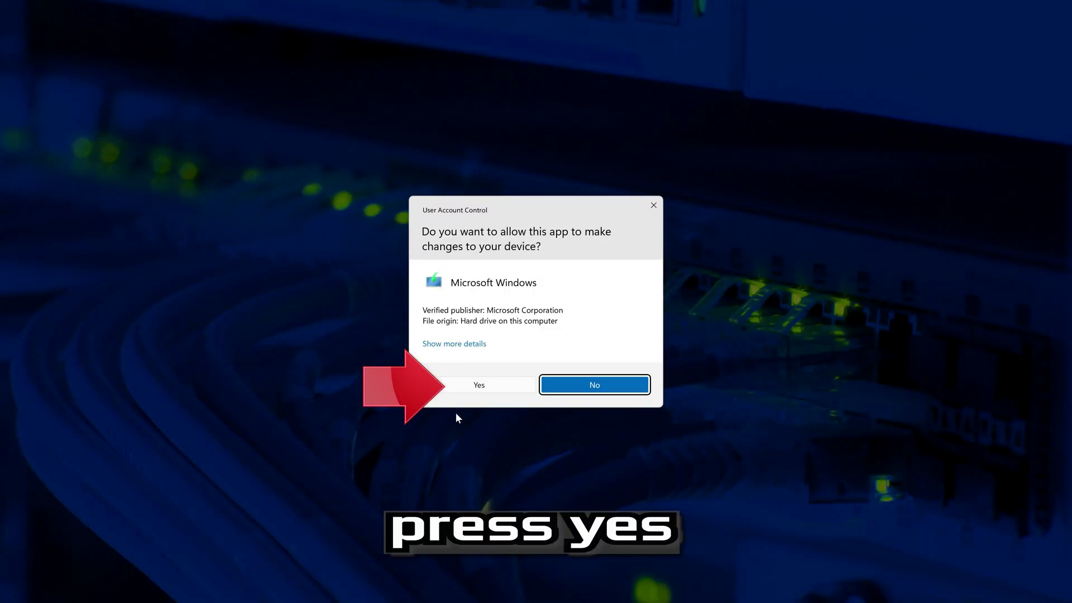
pyautogui.click(478, 384)
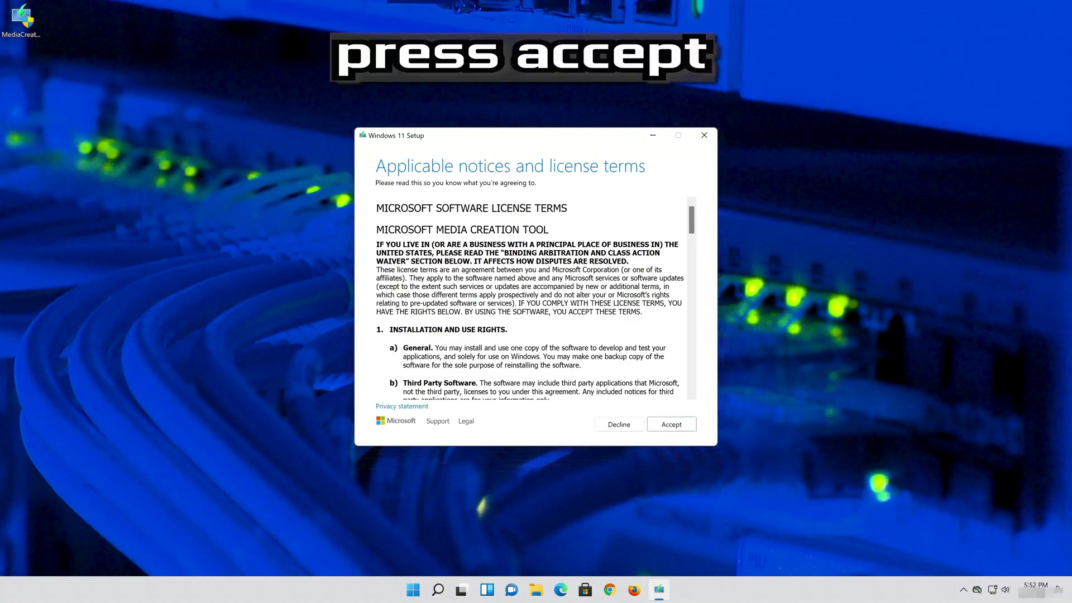
pyautogui.click(683, 432)
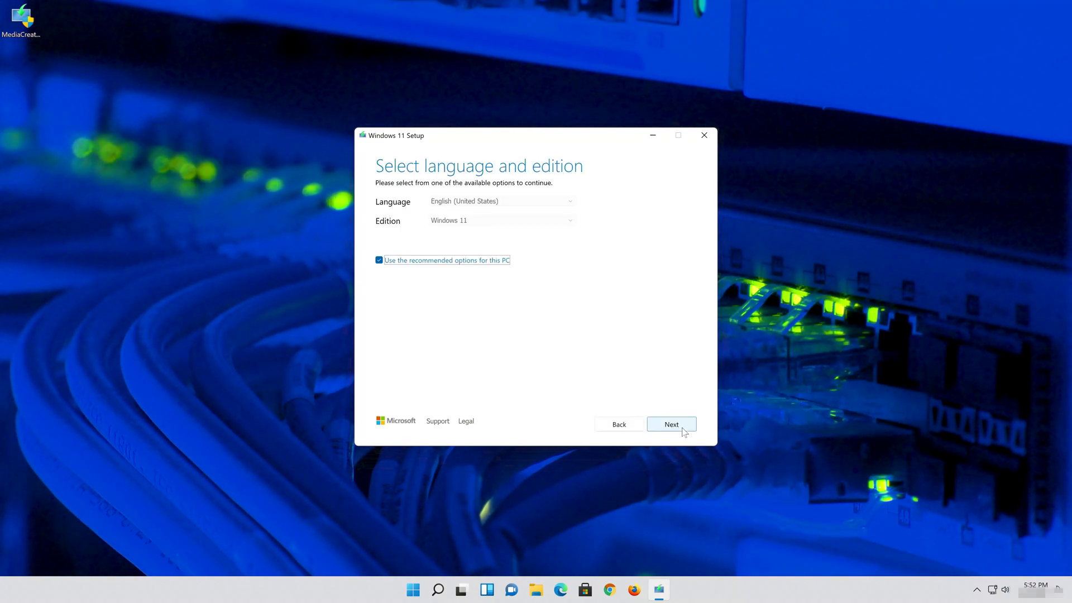
# Keep the recommended language and edition options for this PC and continue to the media choice.
pyautogui.click(379, 260)
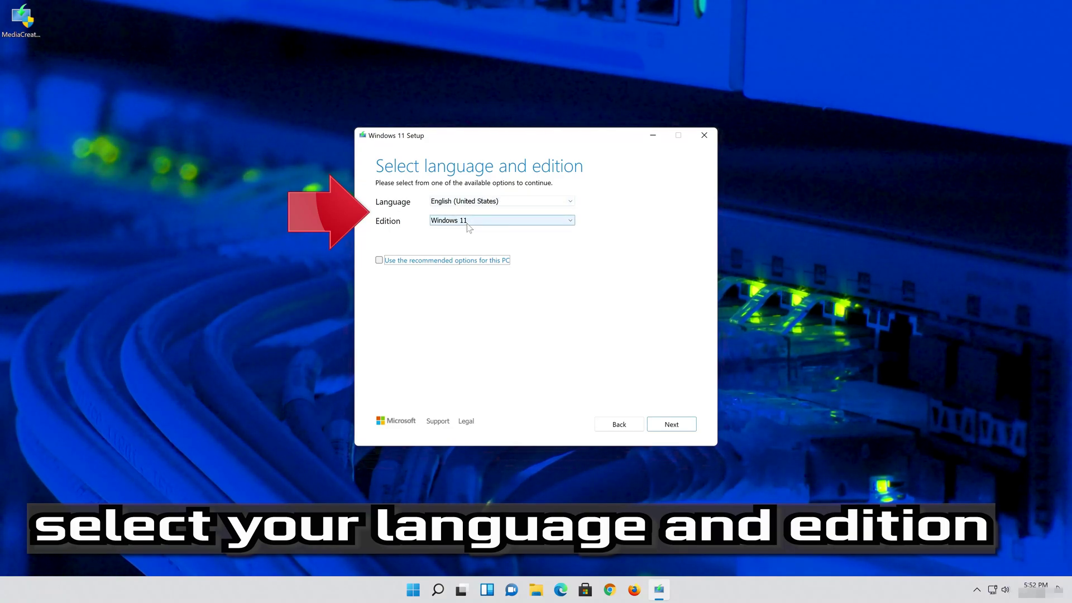
pyautogui.click(379, 261)
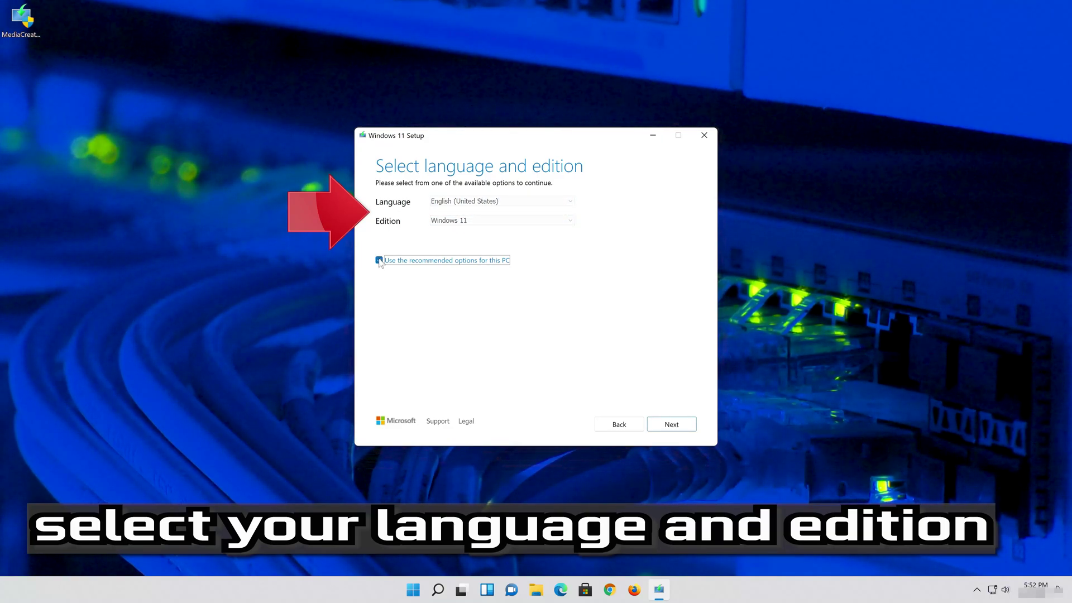
pyautogui.click(671, 425)
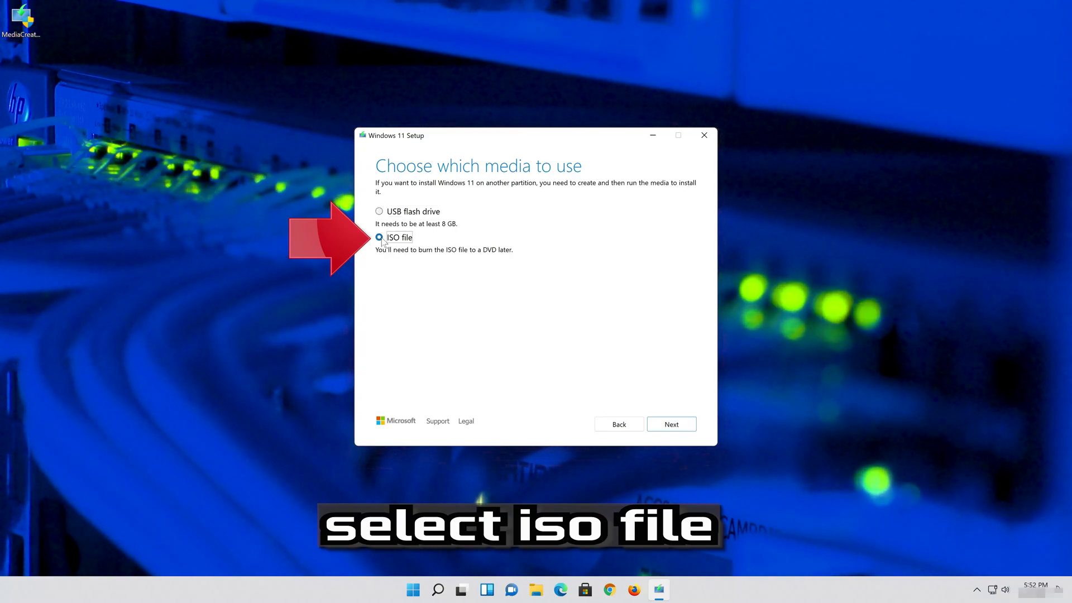
# Create the installation media as an ISO file named Windows 11 on the Desktop, and finish the media creation tool.
pyautogui.click(677, 424)
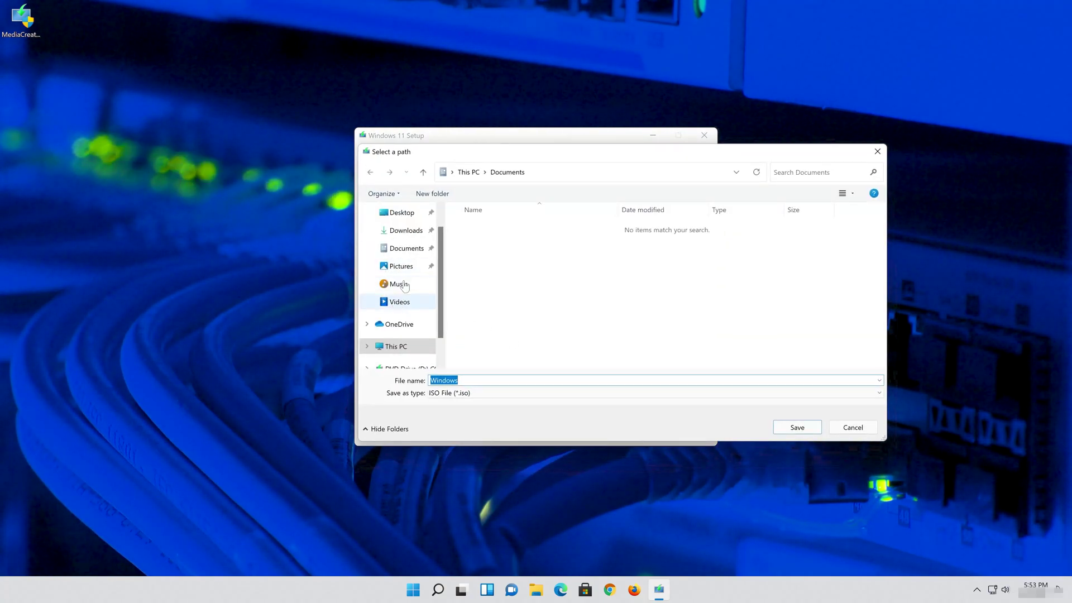
pyautogui.click(405, 213)
pyautogui.hotkey('alt', 'n')
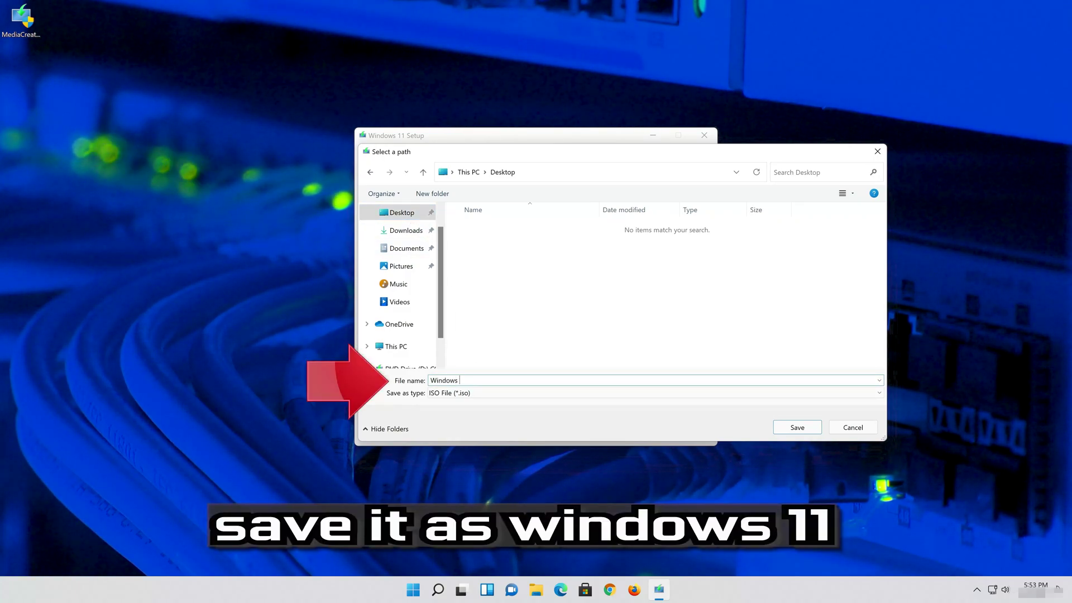
pyautogui.write('11')
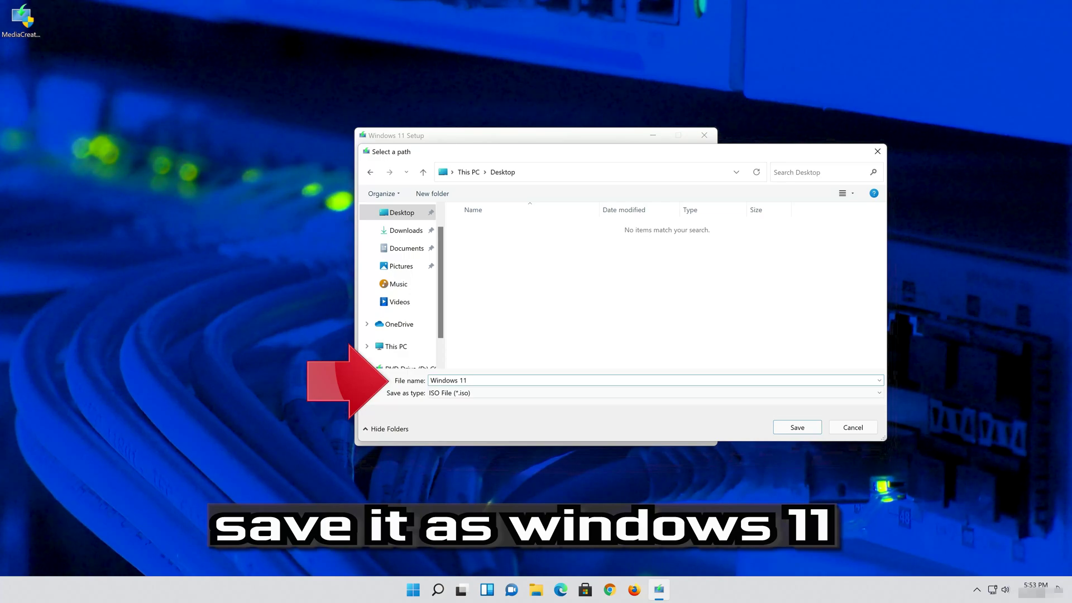
pyautogui.click(804, 430)
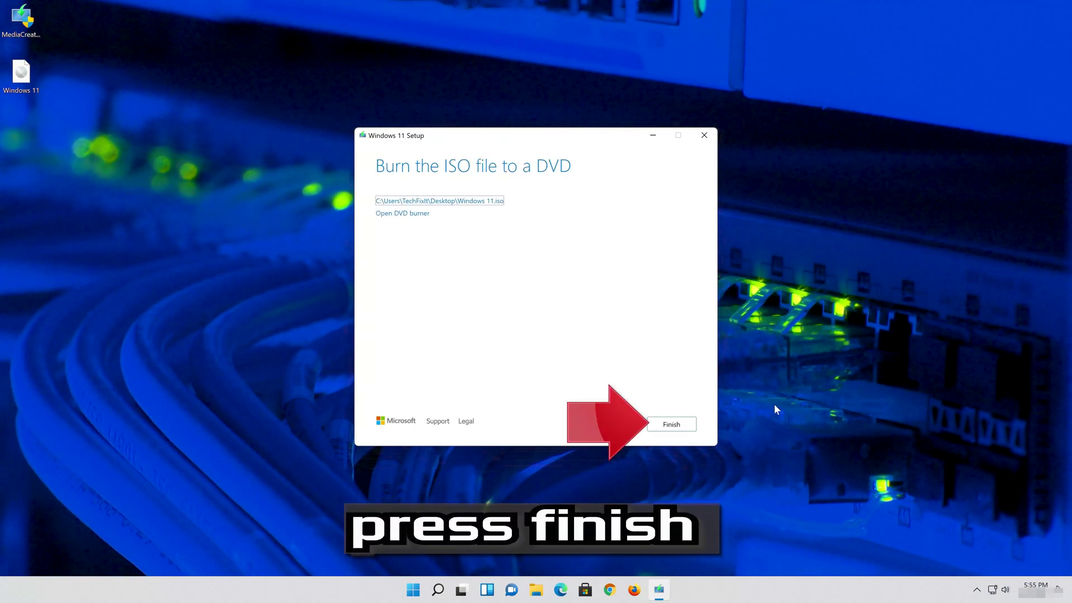
pyautogui.click(676, 431)
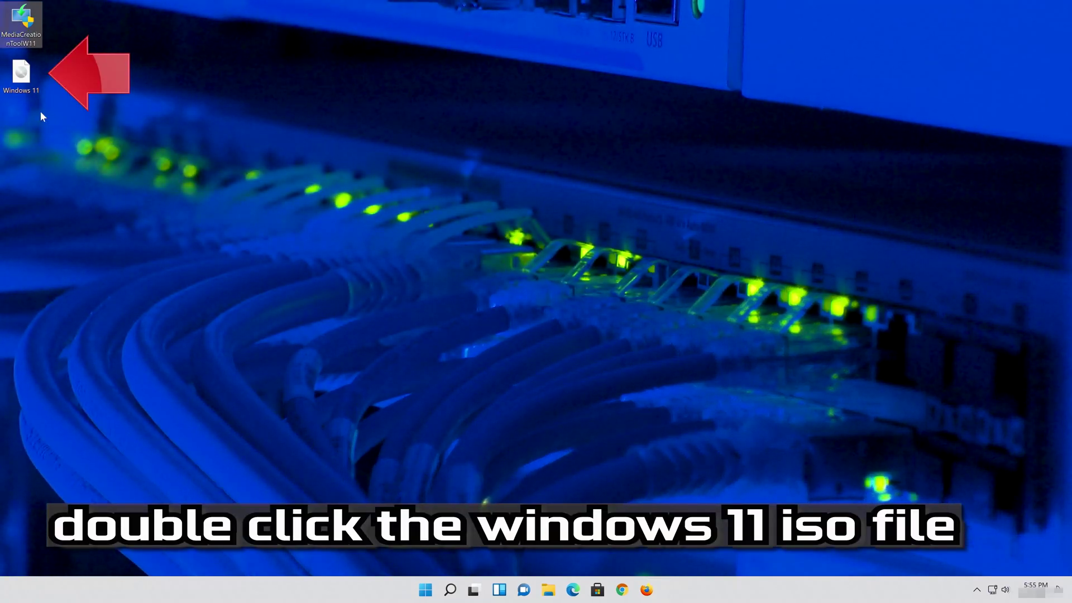
# Open the Windows 11 ISO file on the desktop, run its setup application, and allow the changes.
pyautogui.doubleClick(21, 73)
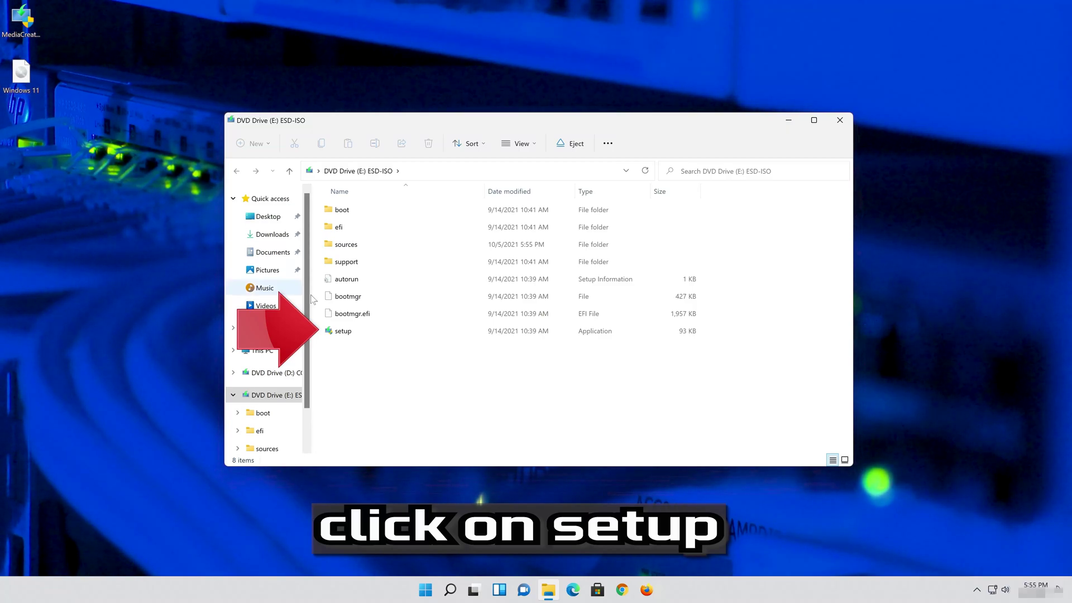
pyautogui.click(346, 332)
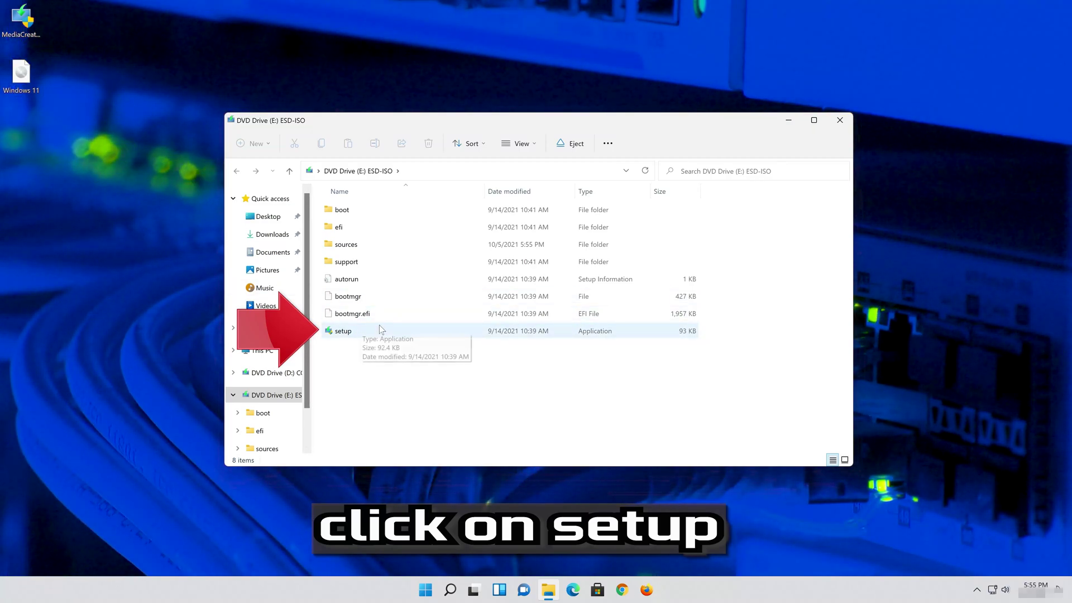
pyautogui.doubleClick(374, 328)
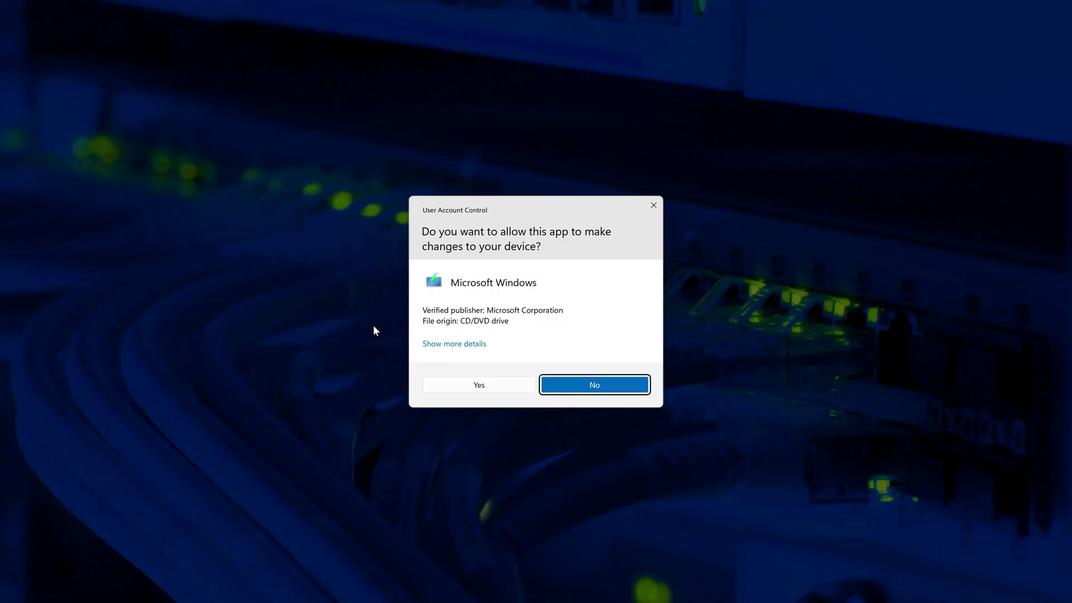
pyautogui.click(485, 387)
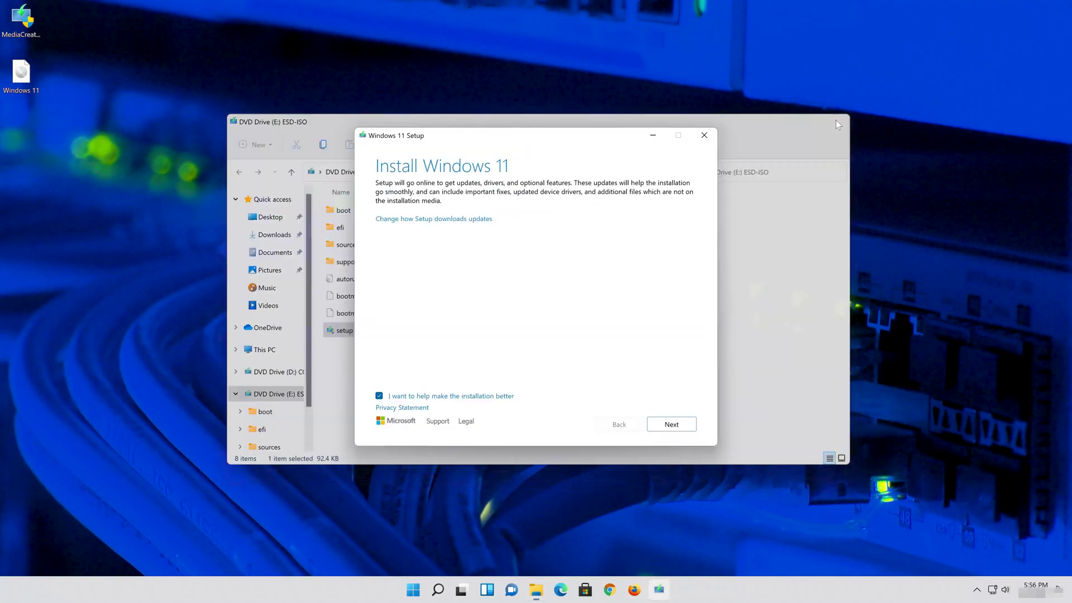
# Proceed through Windows 11 Setup, choose to keep personal files and apps, and start the installation.
pyautogui.click(681, 429)
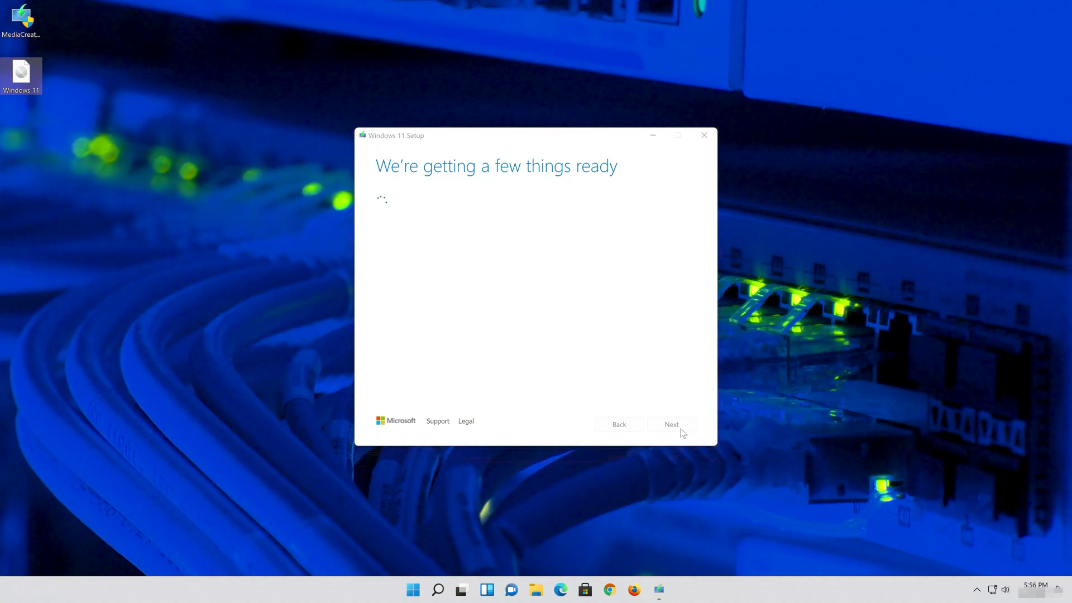
pyautogui.click(672, 433)
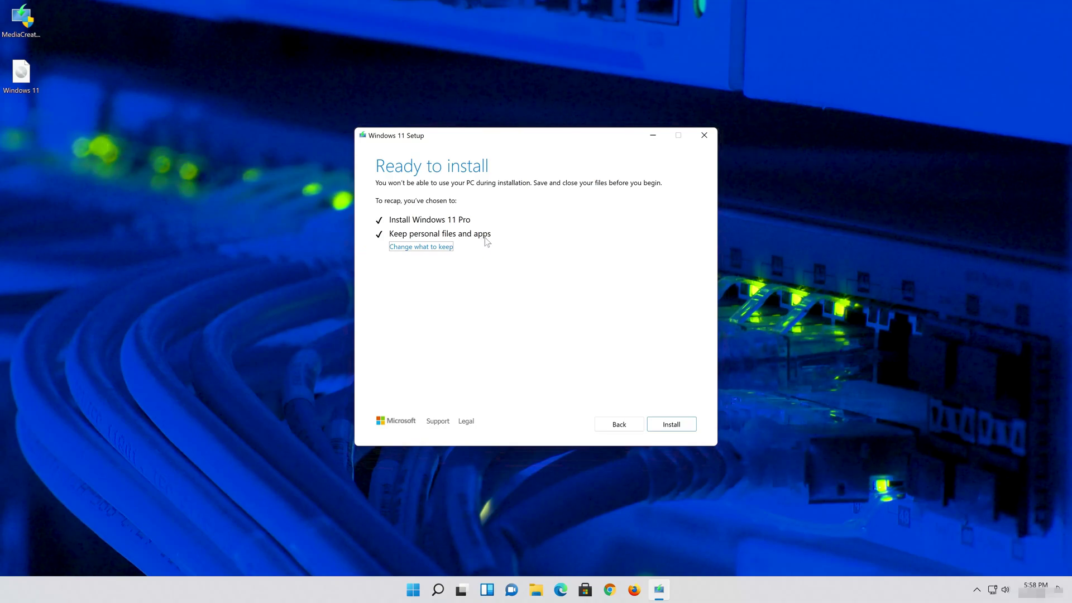
pyautogui.click(440, 248)
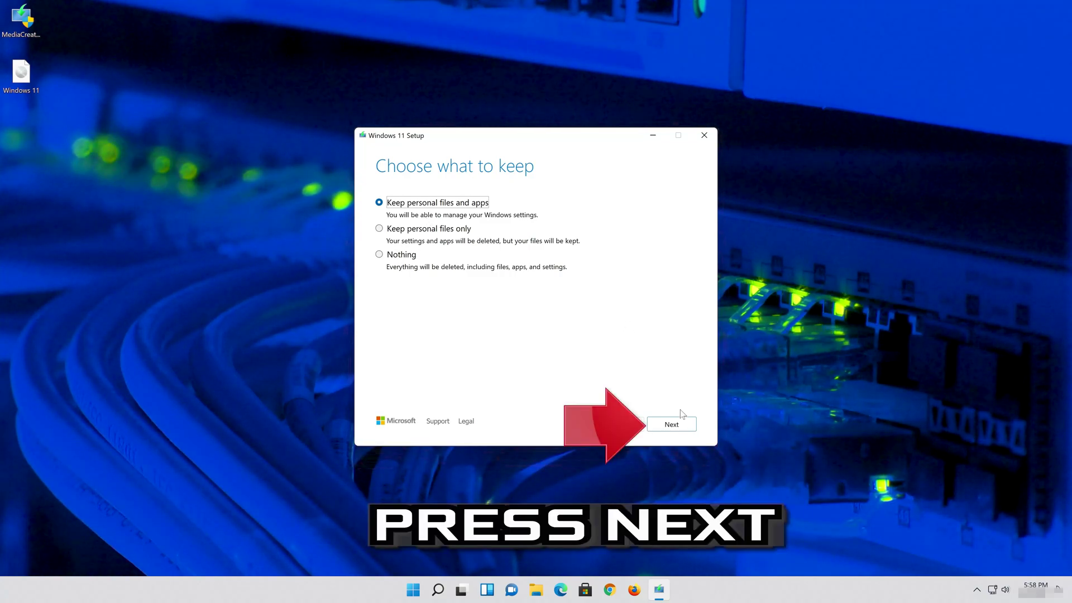
pyautogui.click(678, 425)
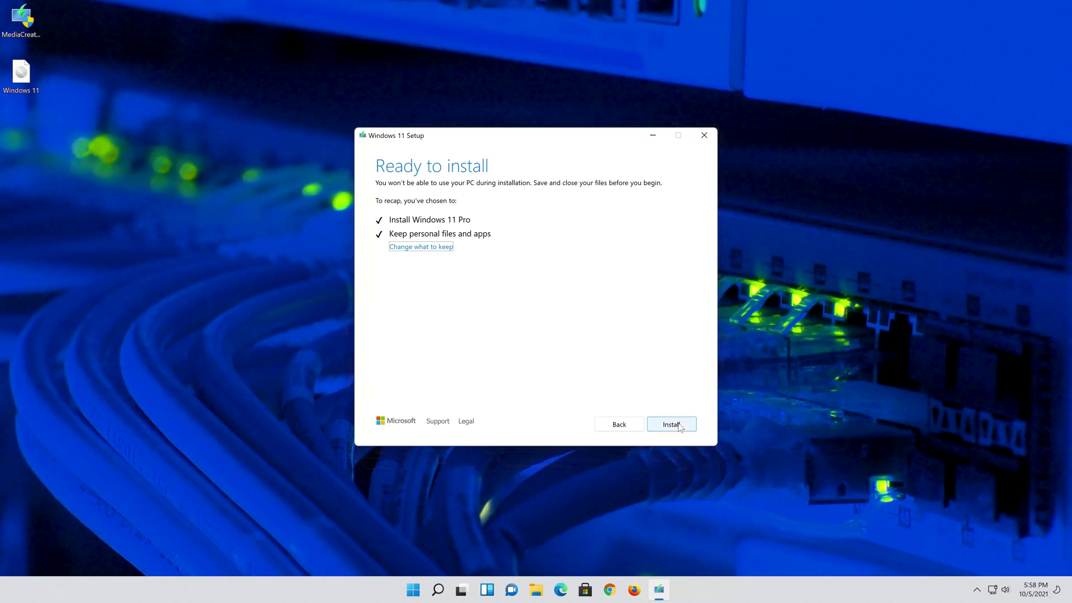
pyautogui.click(671, 425)
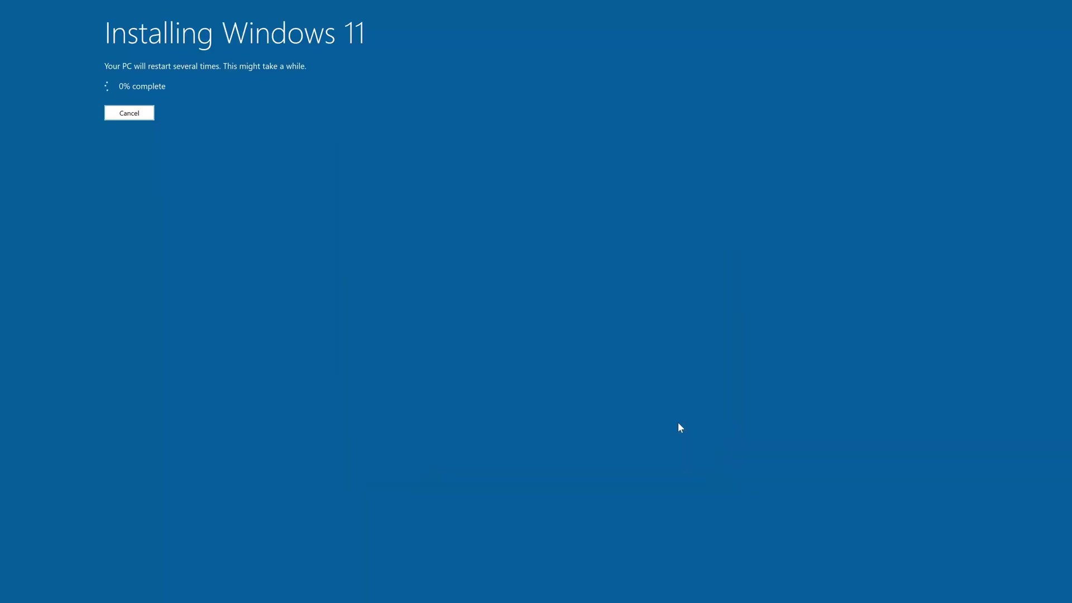